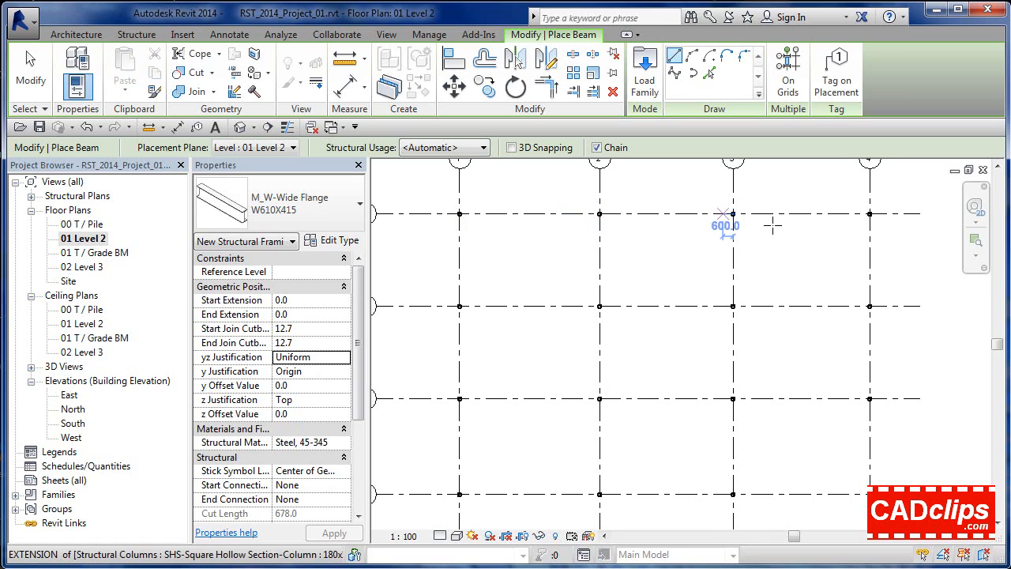
Place W610X415 wide flange beams along all the grid lines in the 01 Level 2 plan, and end the beam command.
click(784, 69)
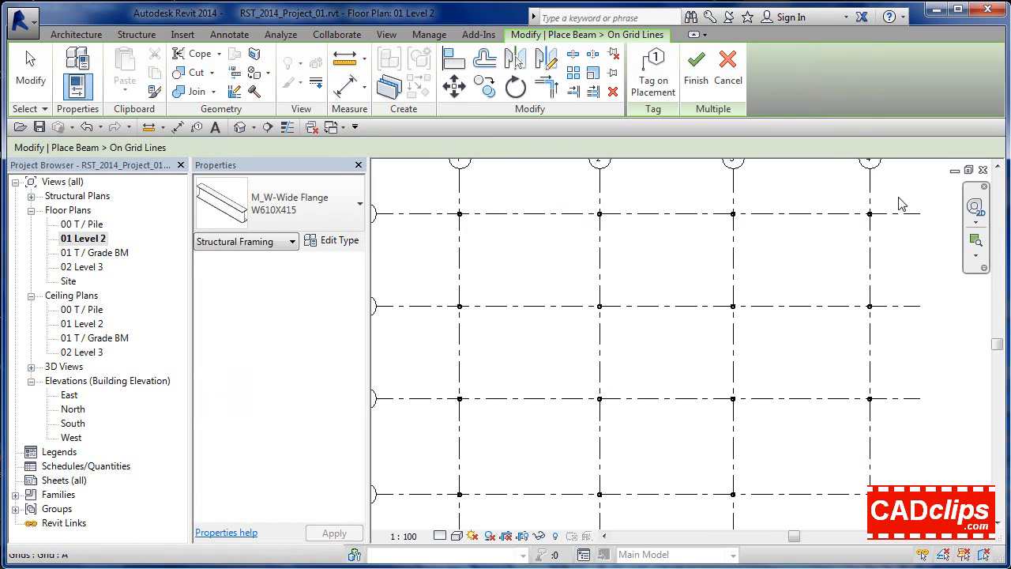
drag(908, 190, 451, 522)
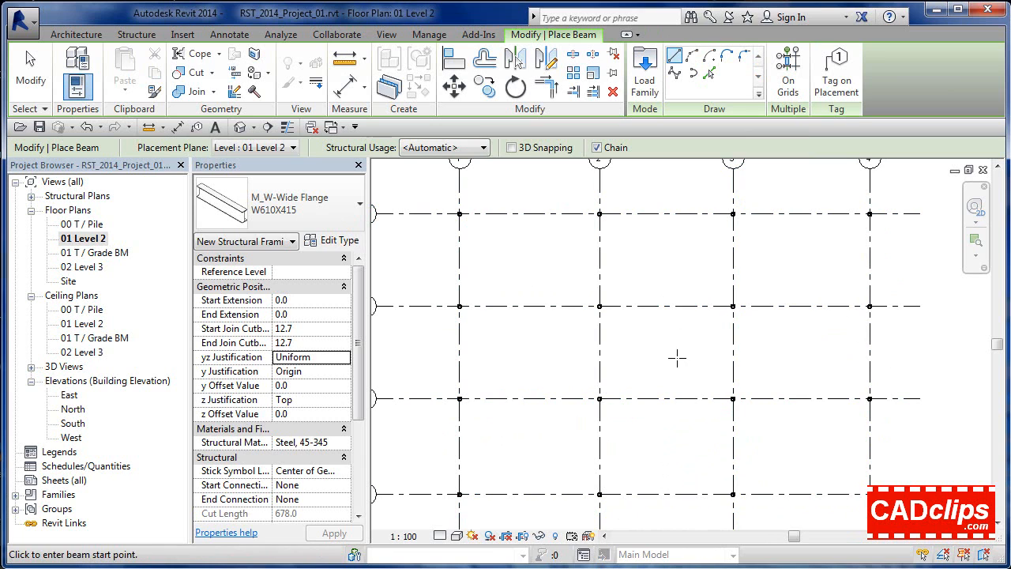
key(Escape)
key(Escape)
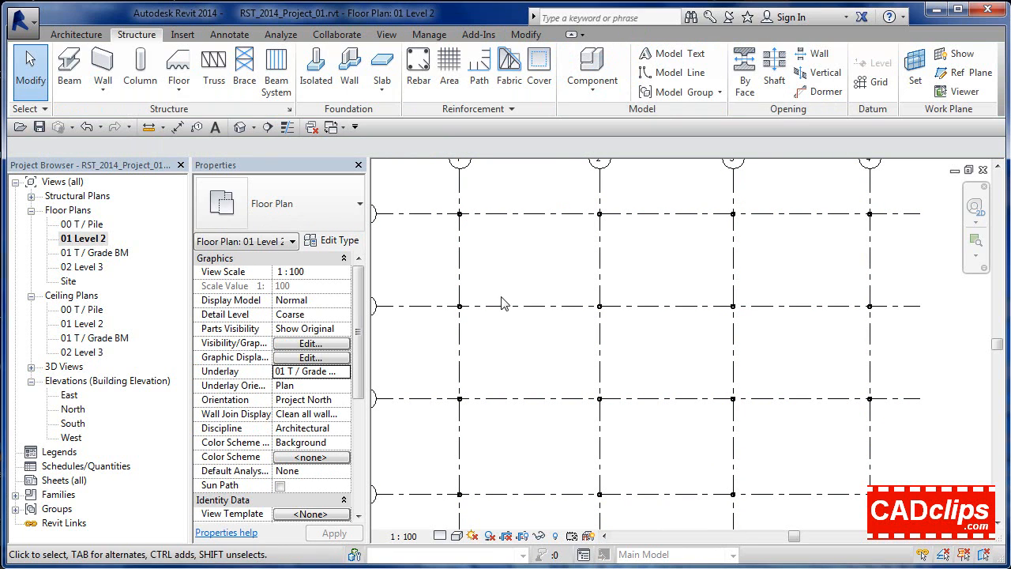
In the 3D view, delete the front Level 2 beam that spans the recess in the grade beams.
click(240, 127)
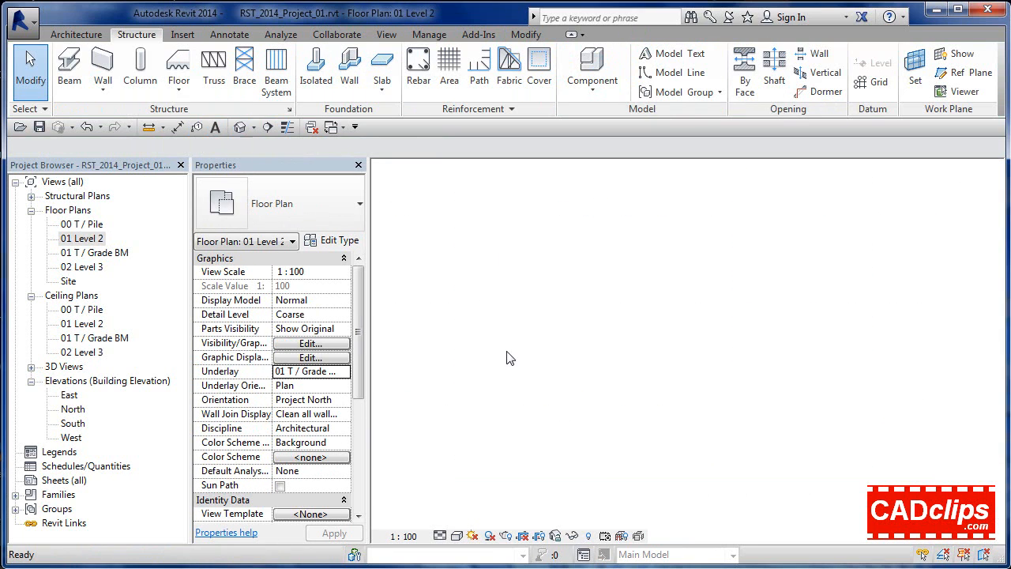
scroll(742, 448, up, 3)
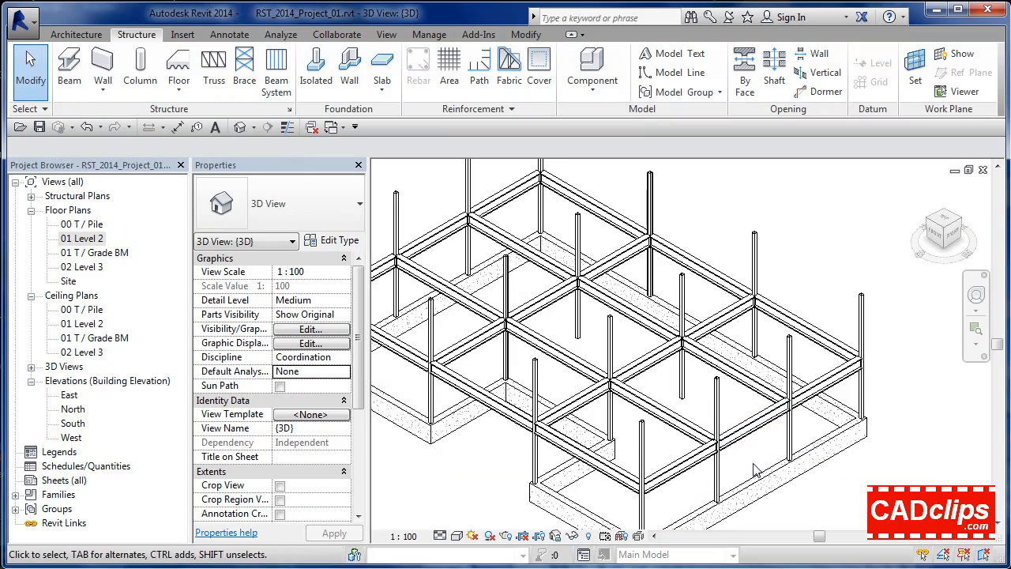
shift+middle_drag(742, 448, 616, 411)
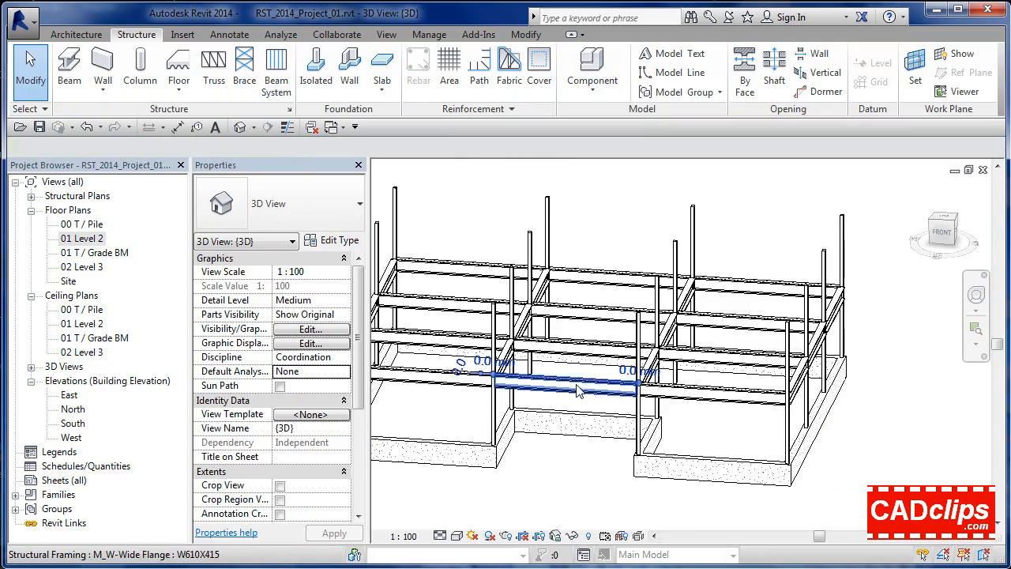
click(577, 390)
key(Escape)
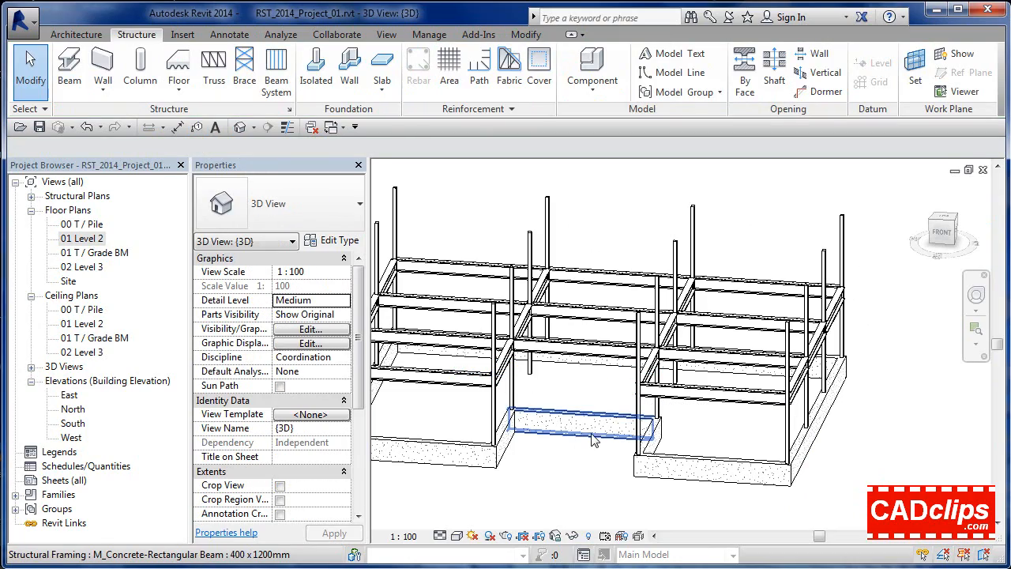
shift+middle_drag(594, 441, 688, 445)
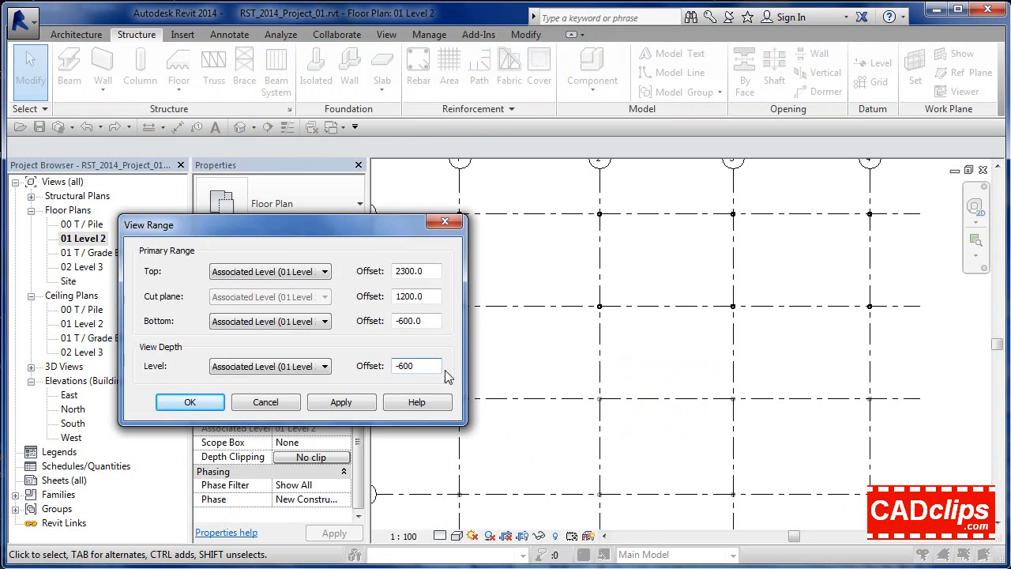
Set the 01 Level 2 plan's view range to a bottom offset and a view depth offset of -600.
click(343, 401)
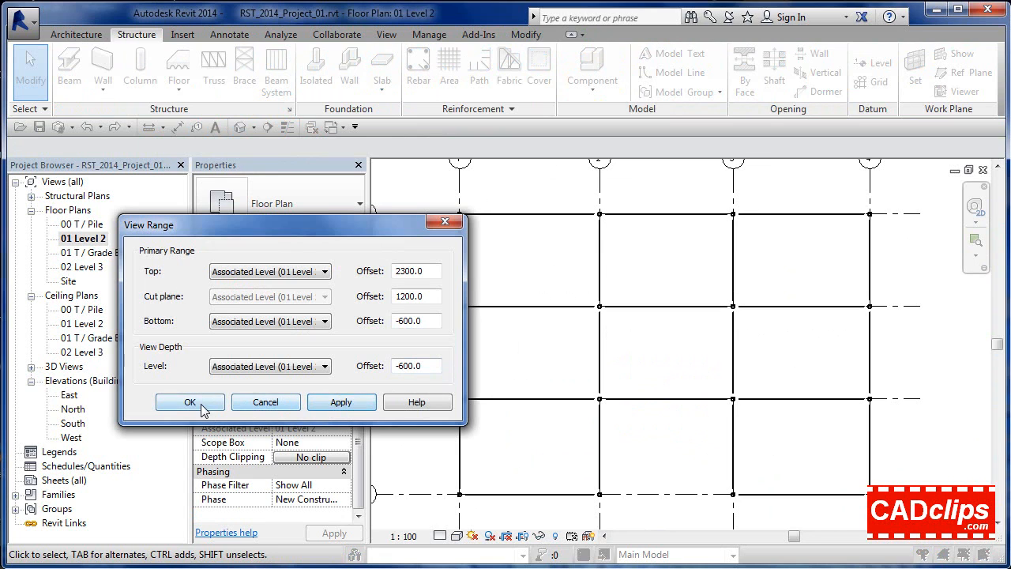
click(198, 406)
scroll(597, 413, down, 1)
scroll(636, 411, up, 1)
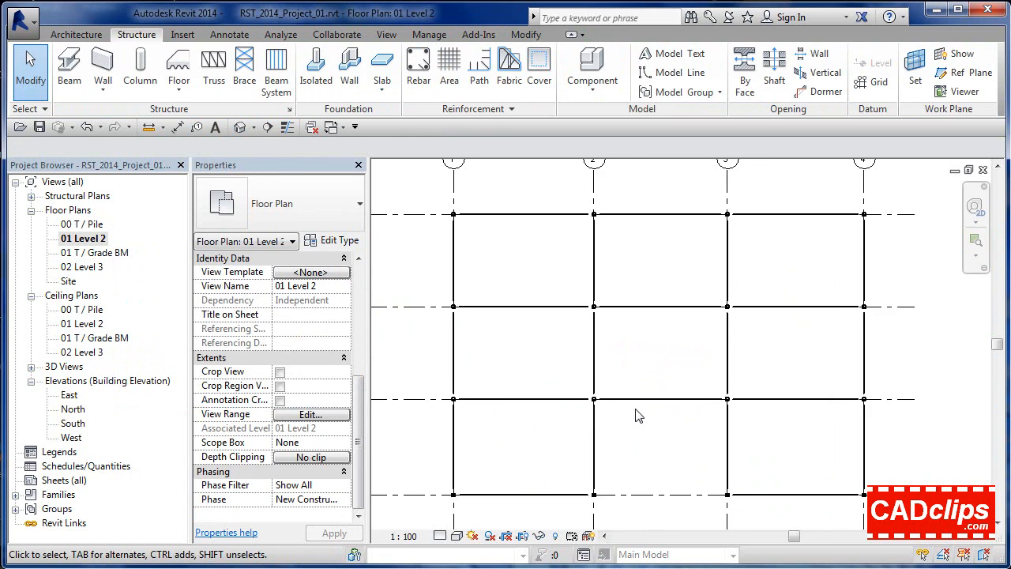
Preview the 01 Level 2 plan at Medium detail level and return it to Coarse.
middle_drag(541, 453, 540, 441)
click(439, 536)
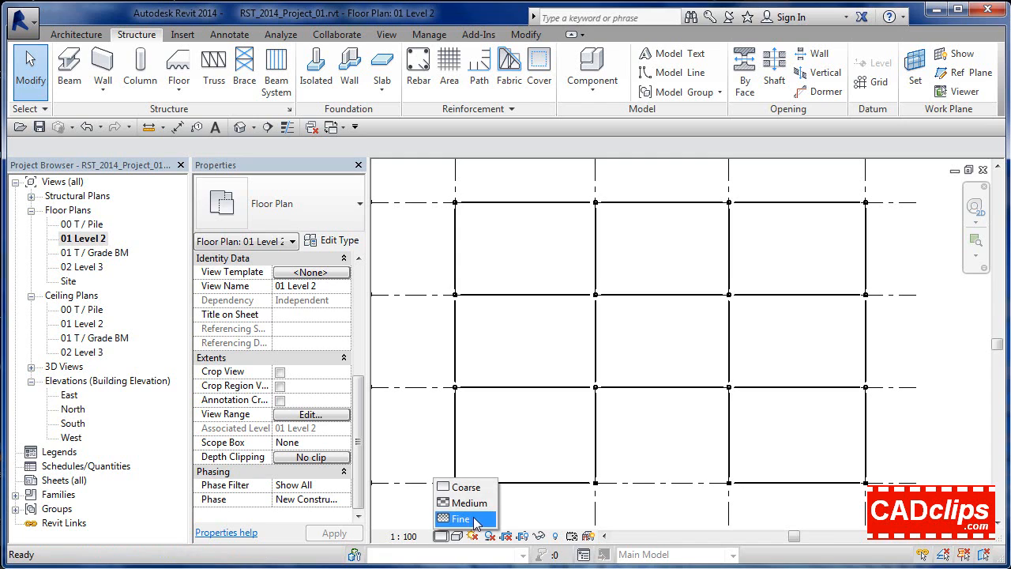
click(470, 503)
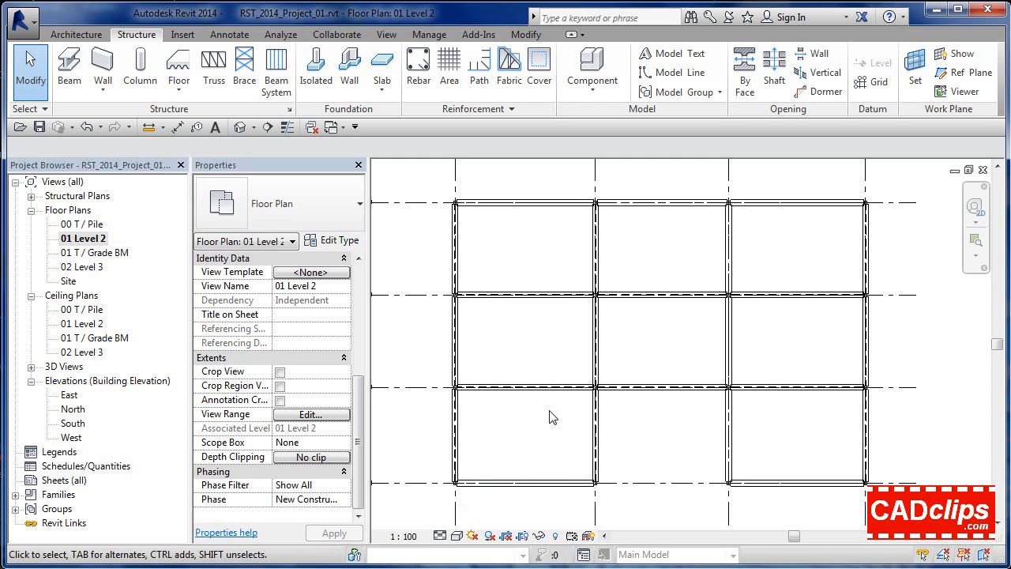
click(439, 537)
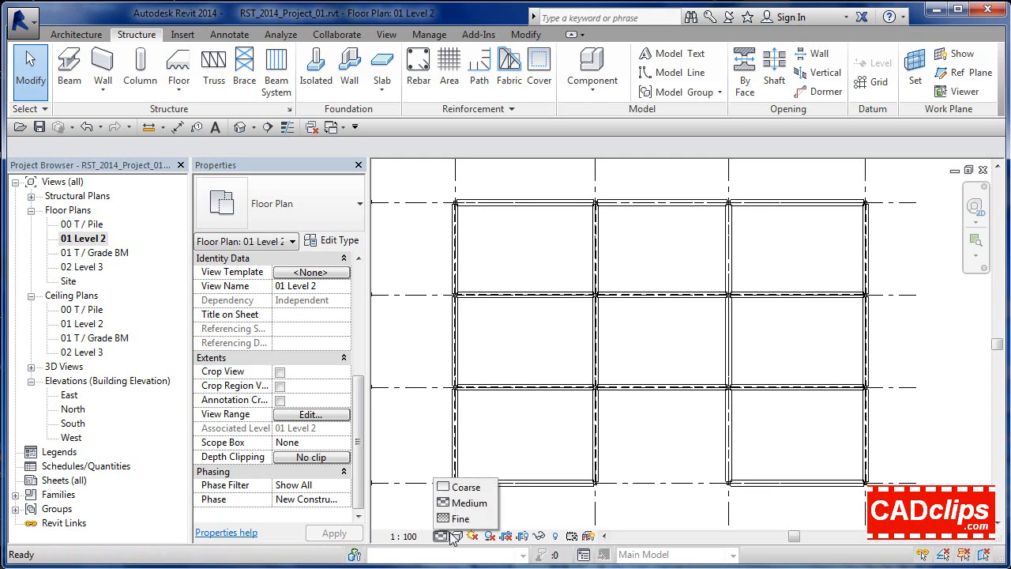
click(466, 499)
click(440, 536)
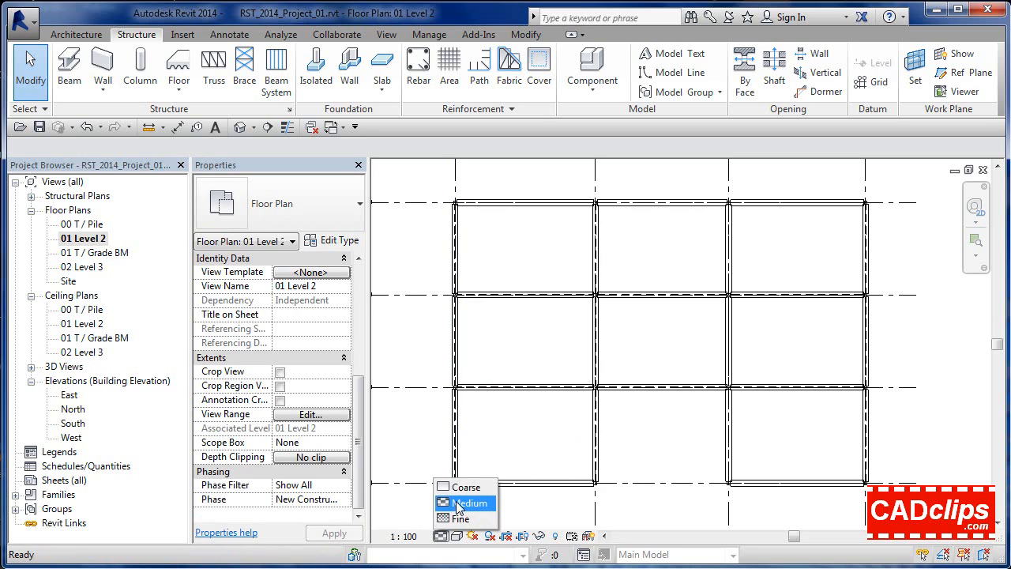
click(461, 487)
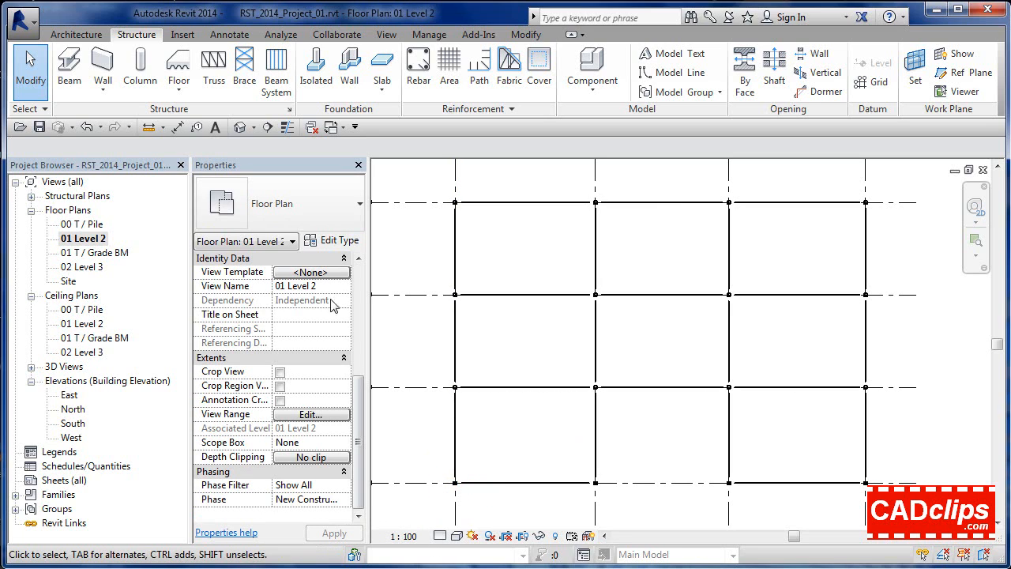
Open the 02 Level 3 floor plan and set its detail level to Coarse.
double_click(96, 267)
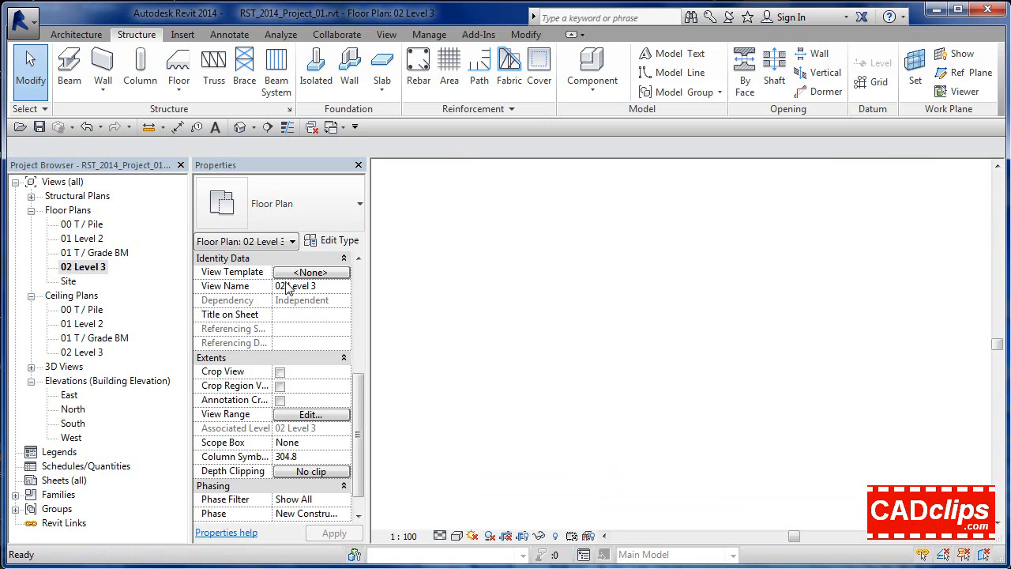
click(440, 536)
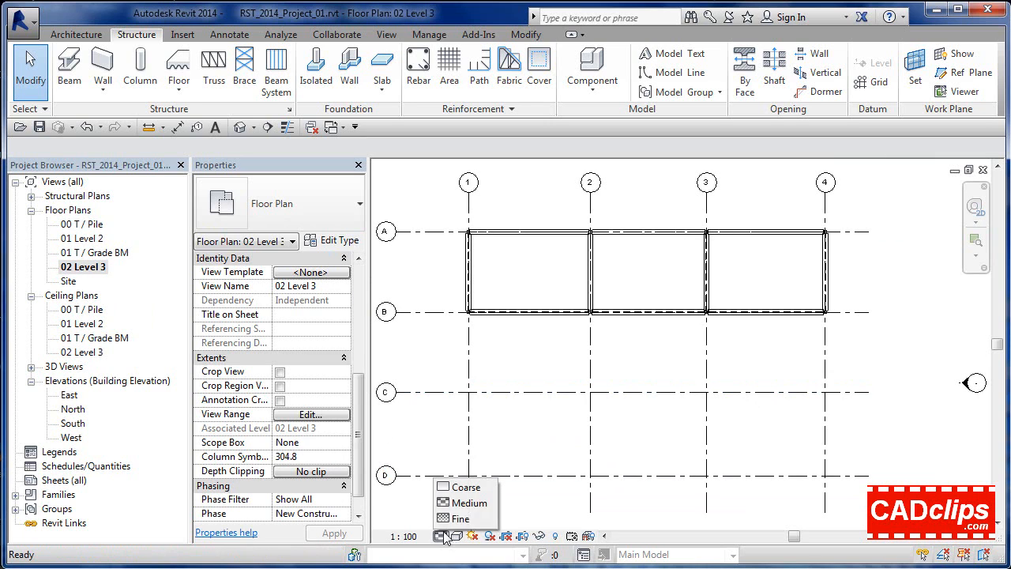
click(466, 488)
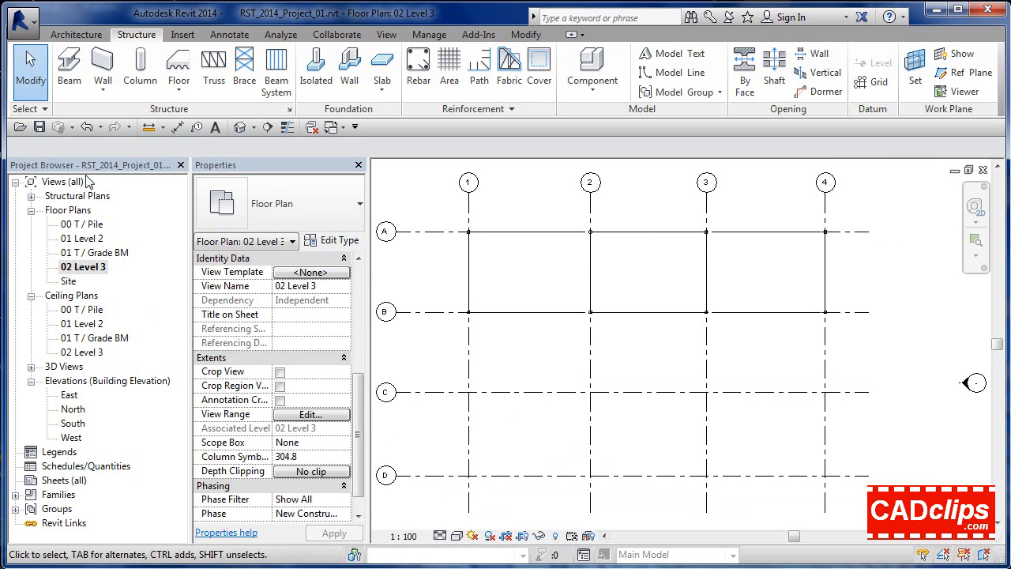
Open the 01 T / Grade BM floor plan and check the grade beam layout across the grid.
double_click(97, 252)
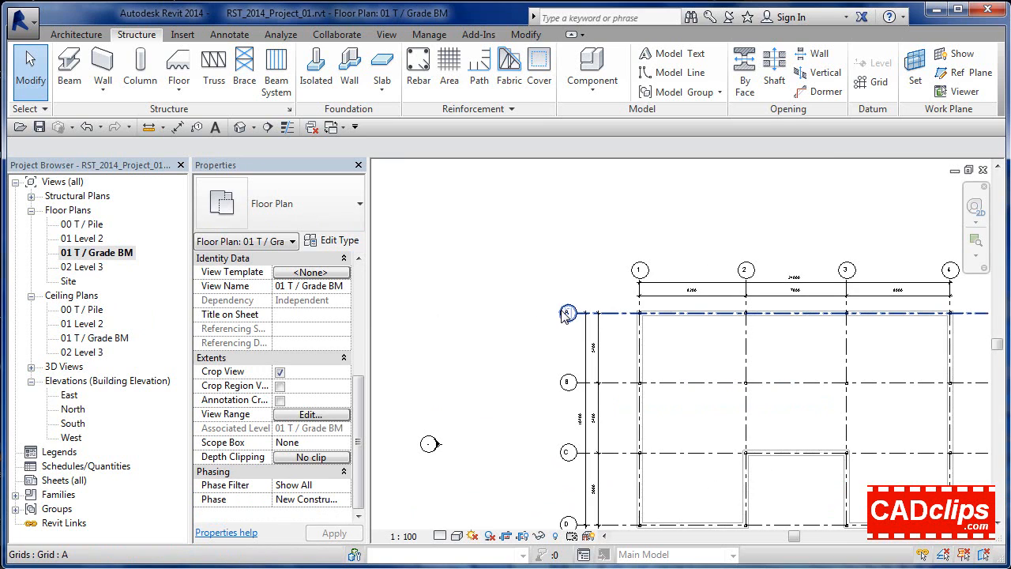
scroll(596, 418, up, 4)
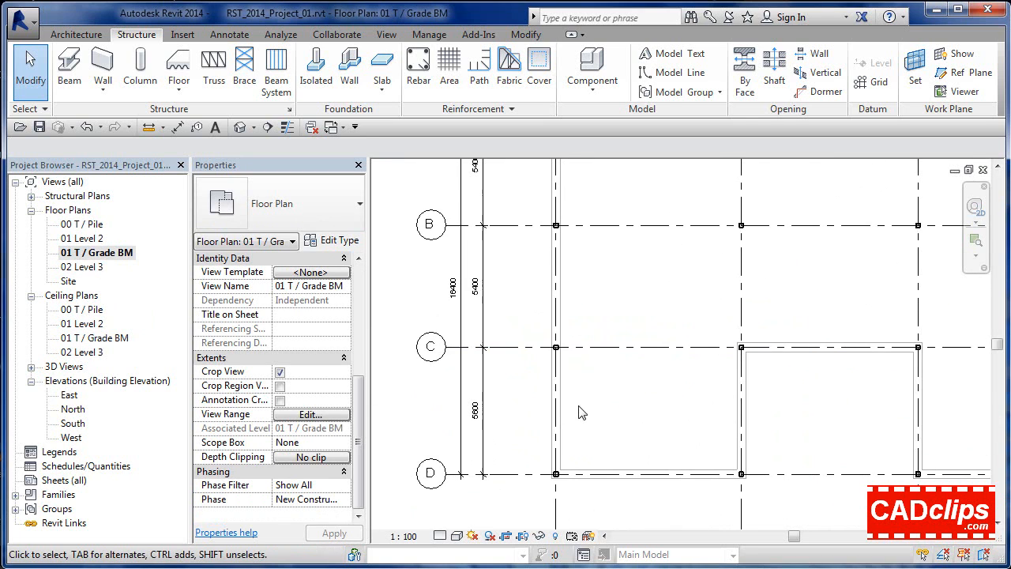
click(440, 537)
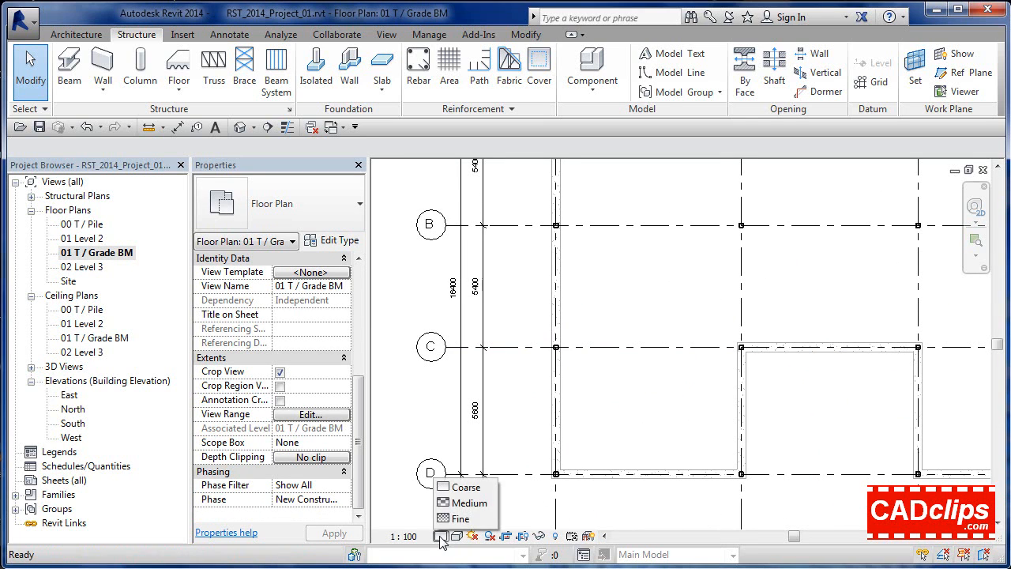
click(610, 397)
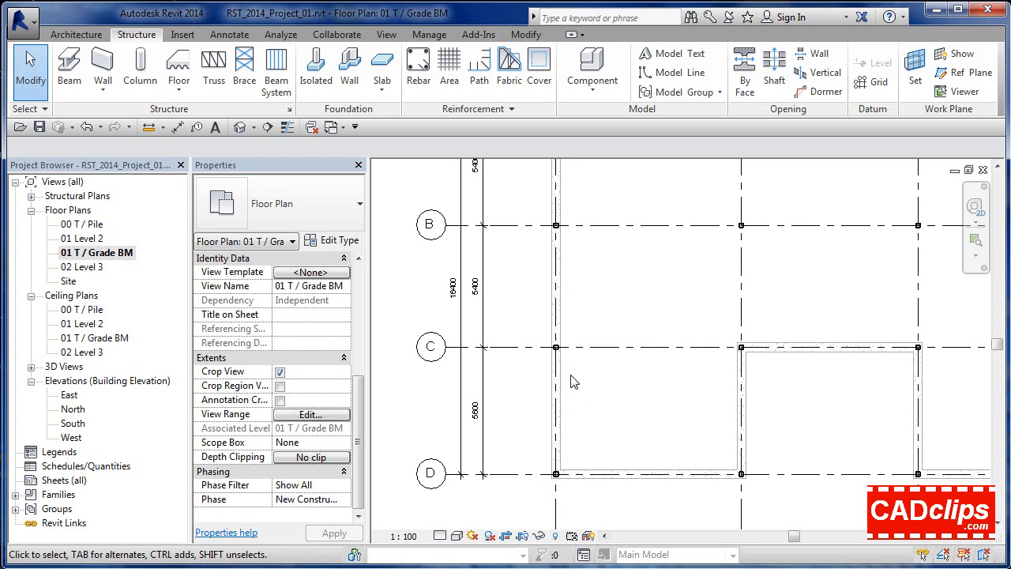
scroll(574, 383, down, 3)
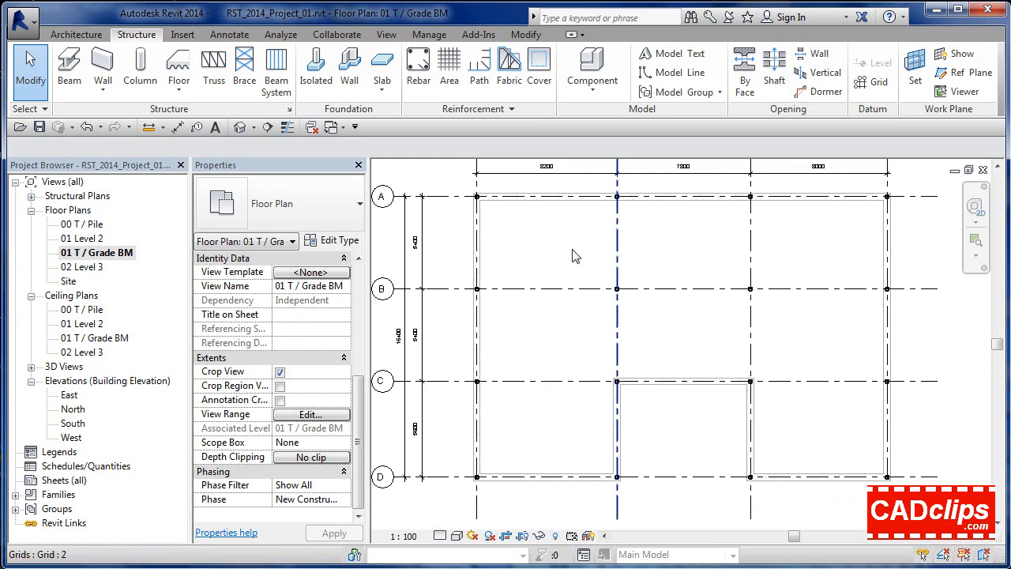
middle_drag(642, 300, 619, 314)
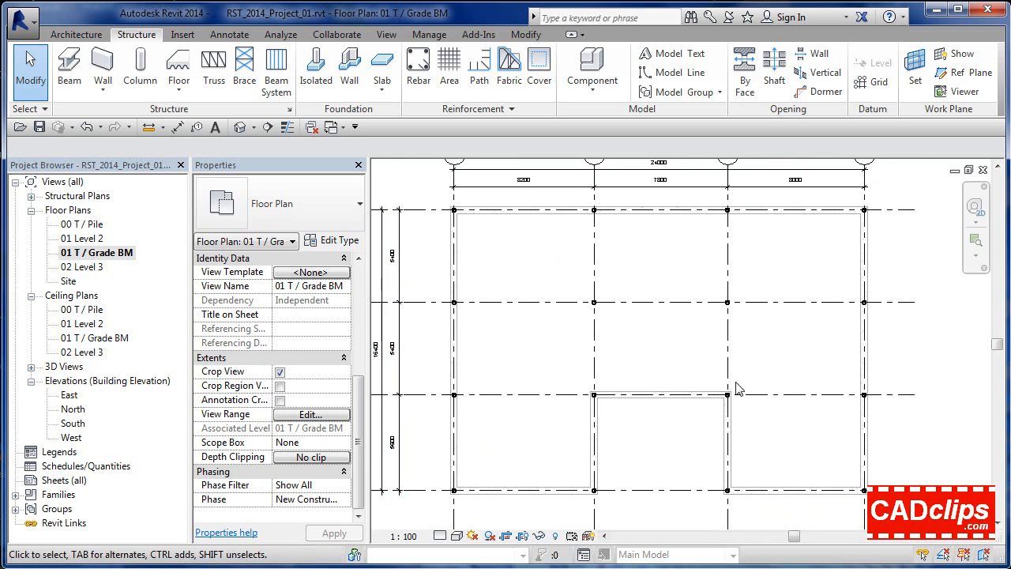
middle_drag(658, 381, 636, 367)
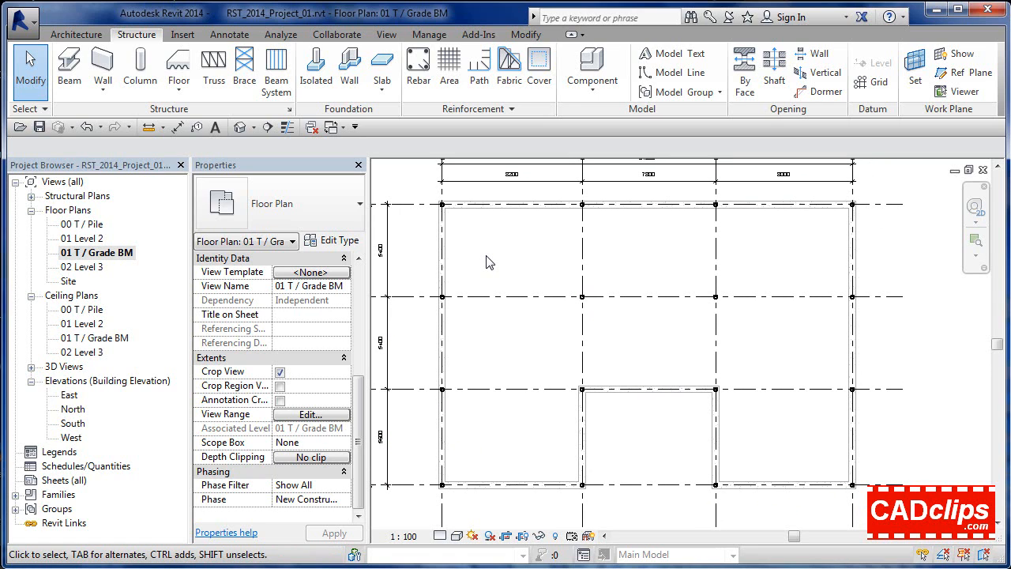
Start a structural floor and duplicate the Generic 150mm floor type as Conc 150mm.
click(179, 66)
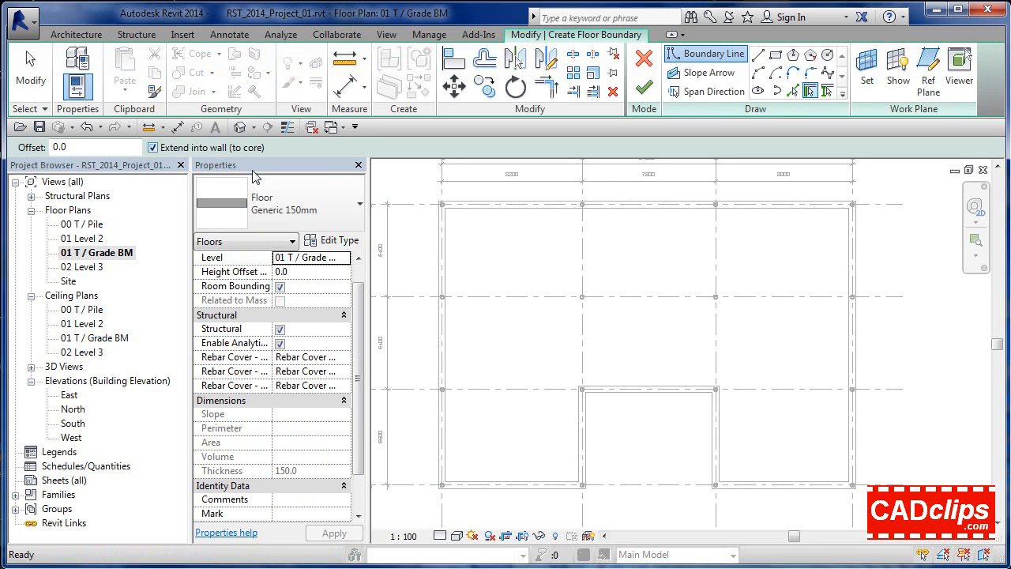
click(315, 214)
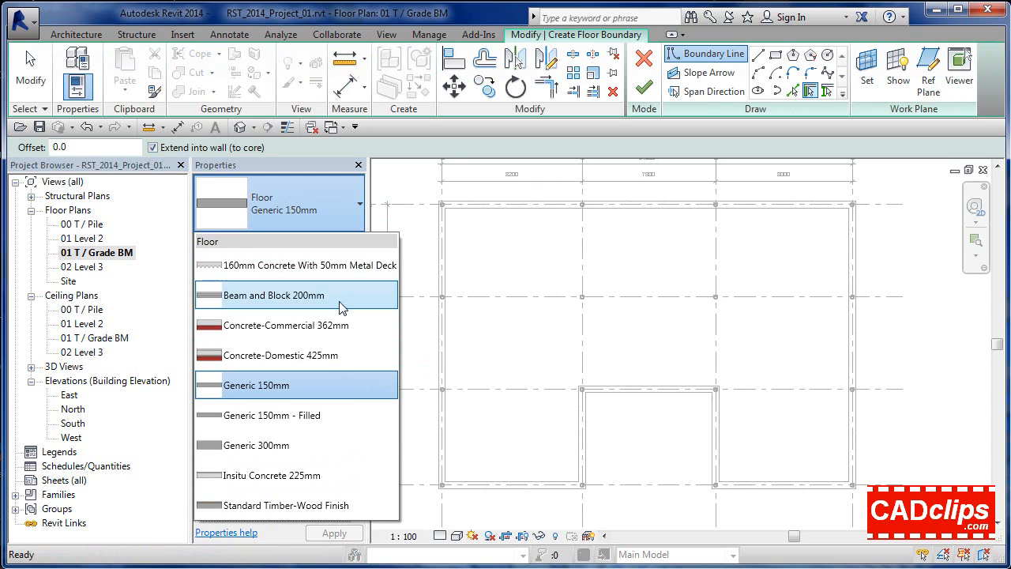
click(317, 385)
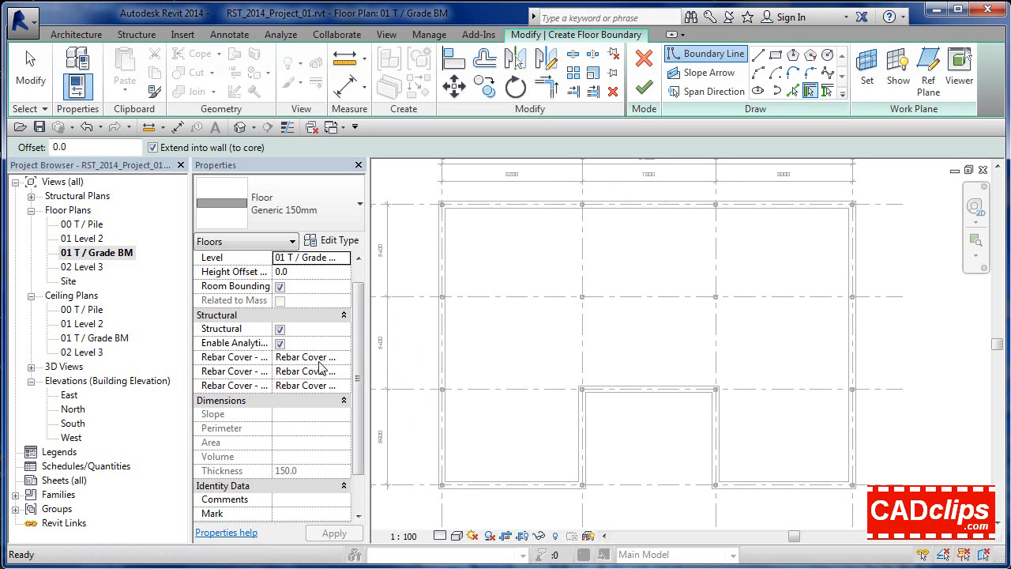
click(354, 240)
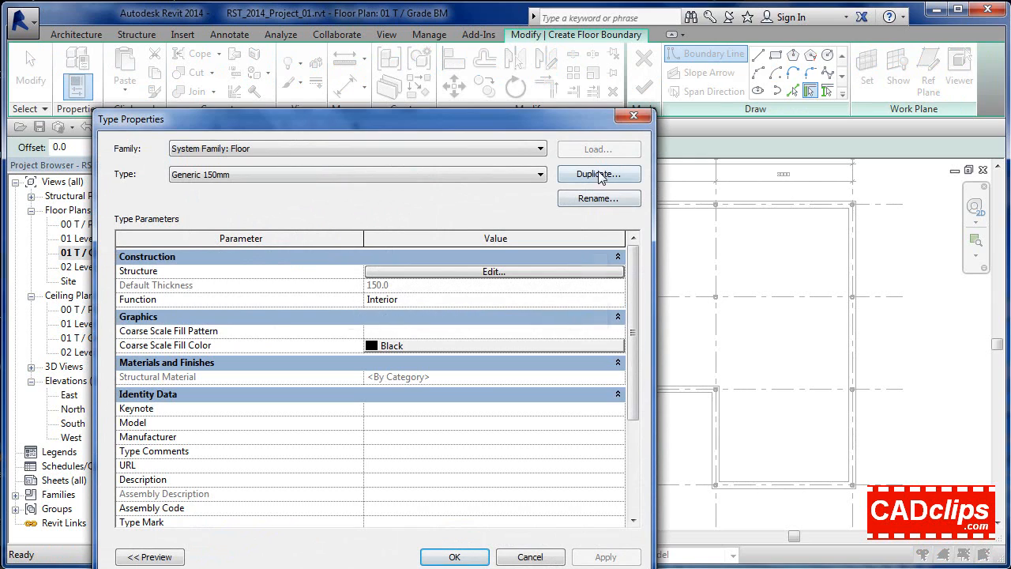
click(599, 174)
click(338, 335)
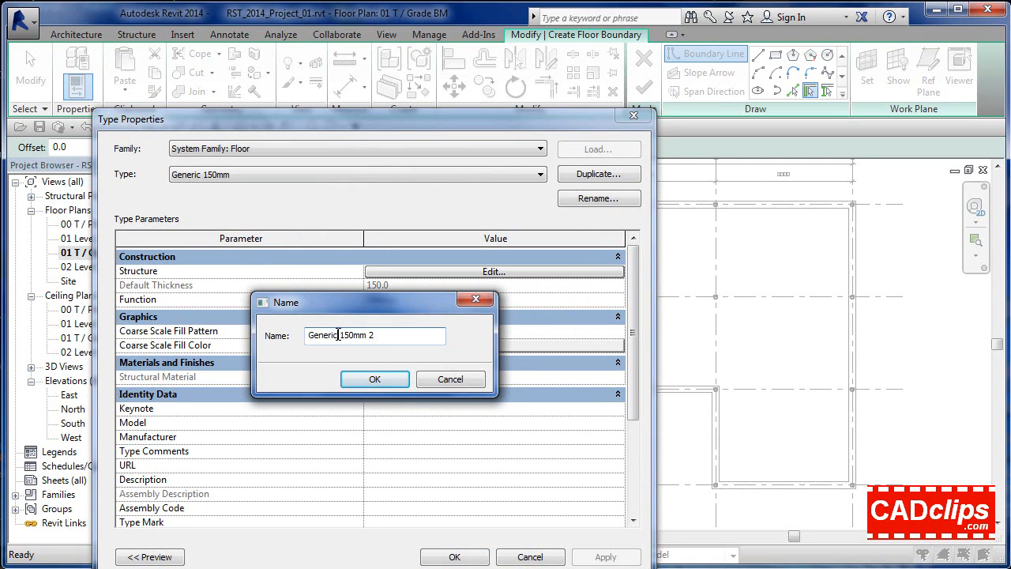
text(Co)
click(382, 379)
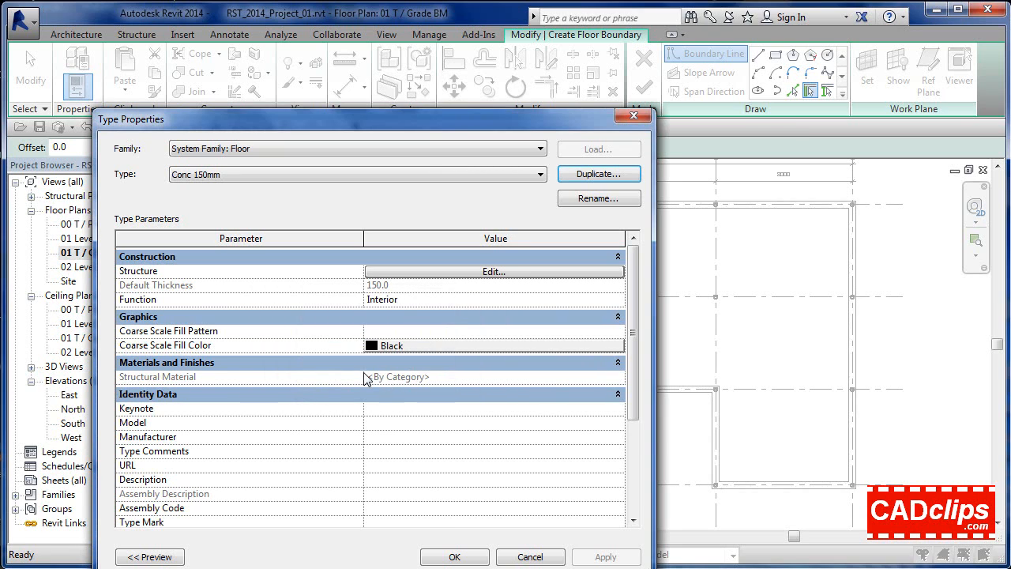
Assign the Concrete, Cast In Situ material to the structure layer of the Conc 150mm floor type.
click(443, 273)
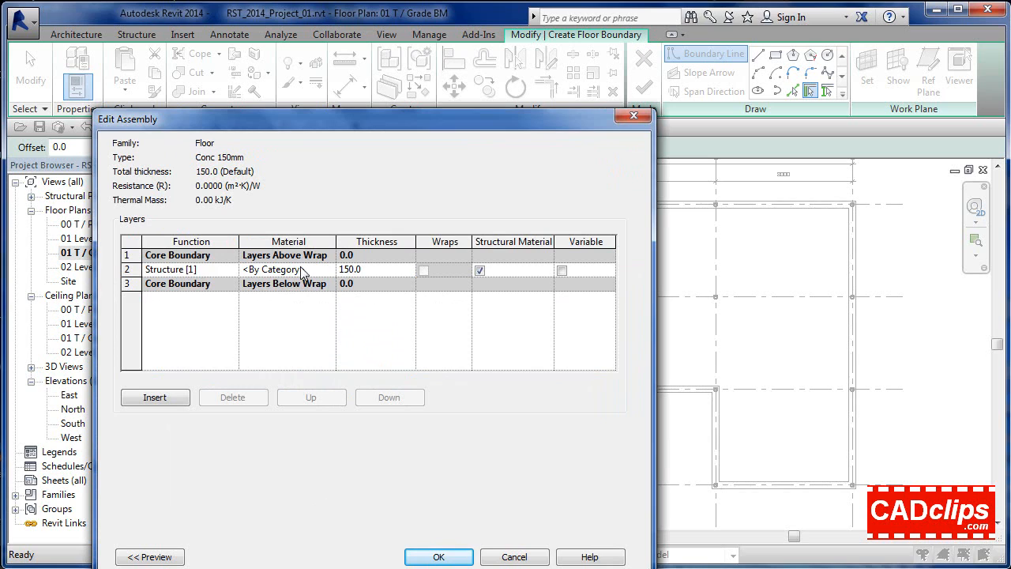
click(329, 272)
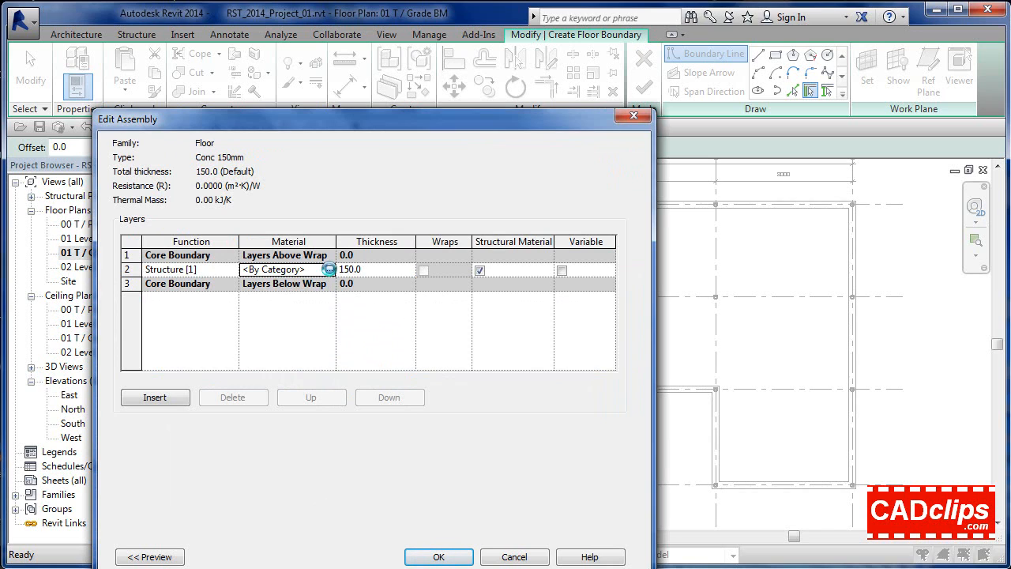
click(329, 269)
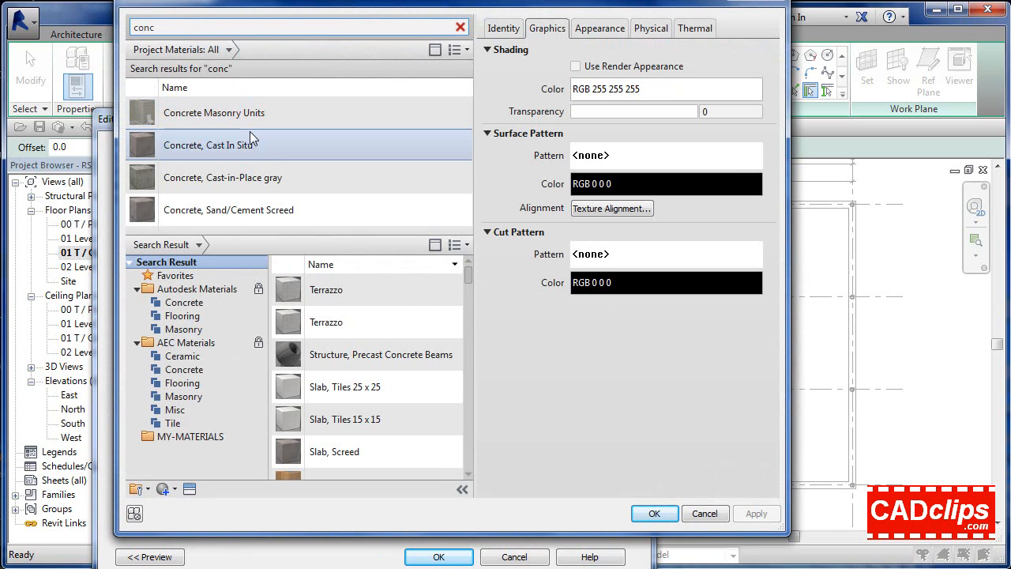
click(242, 150)
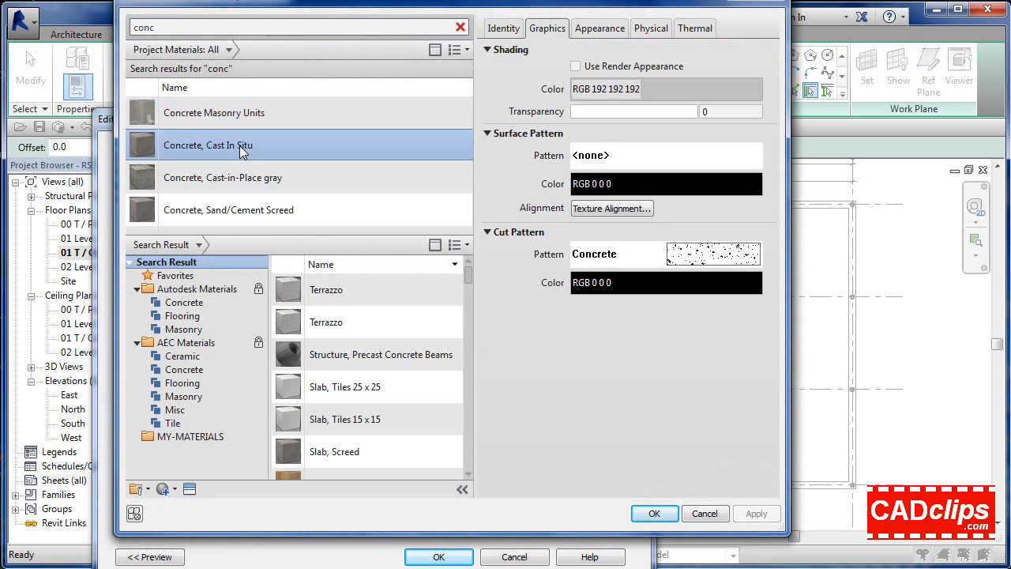
click(656, 515)
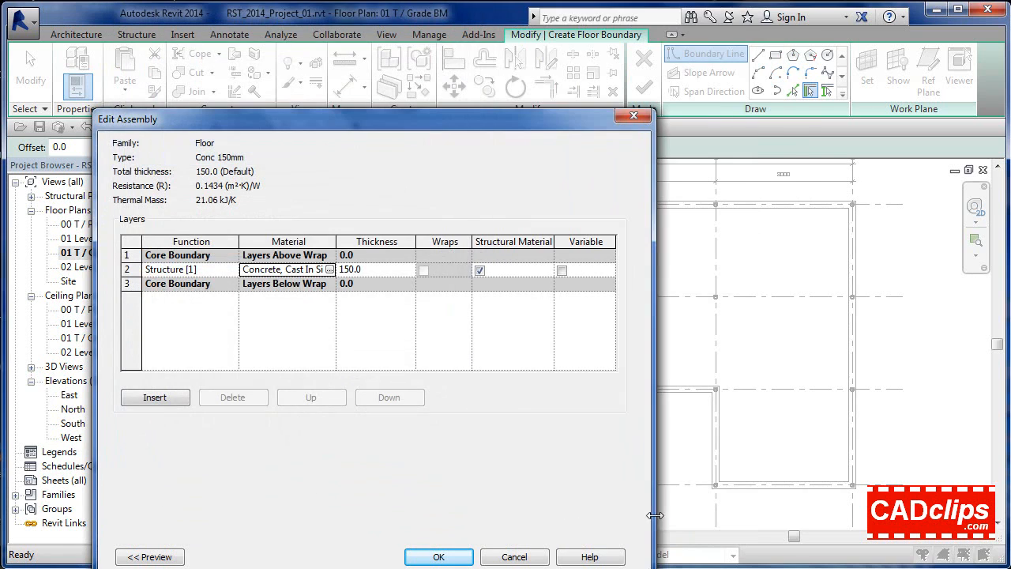
click(443, 557)
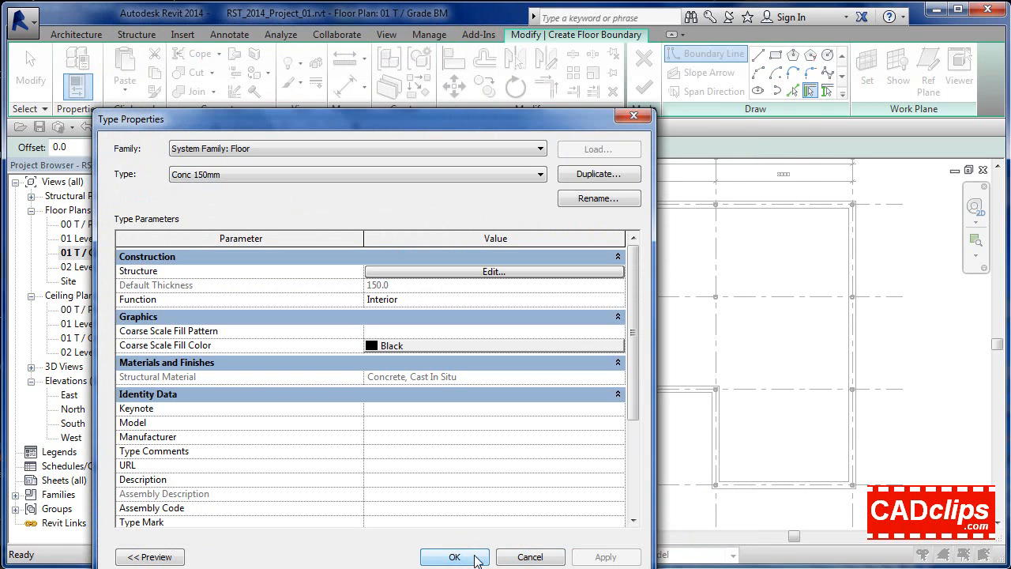
click(476, 560)
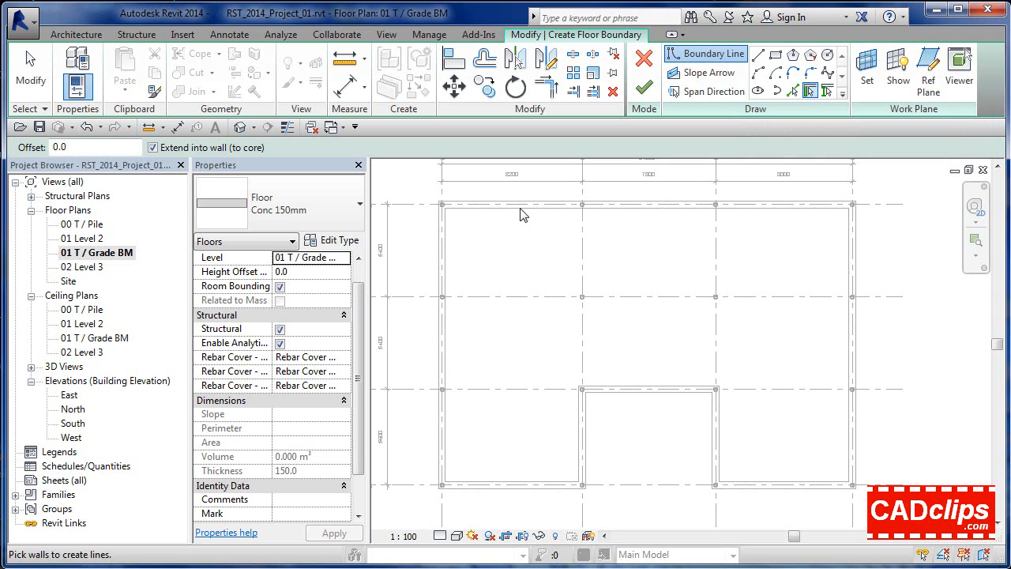
Try a Pick Supports boundary line along the grid A grade beam with wall extension off, and undo it.
click(827, 93)
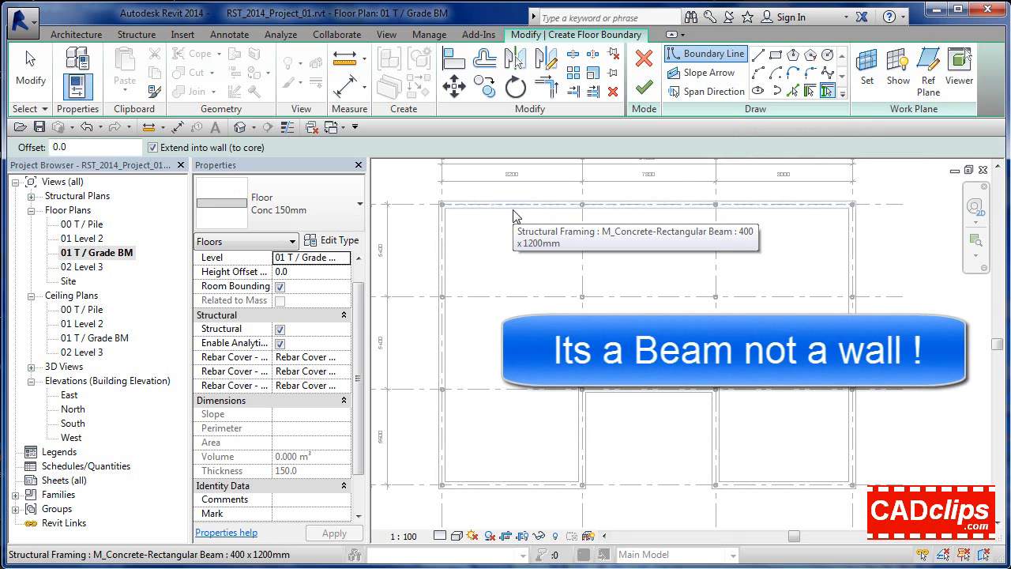
click(152, 148)
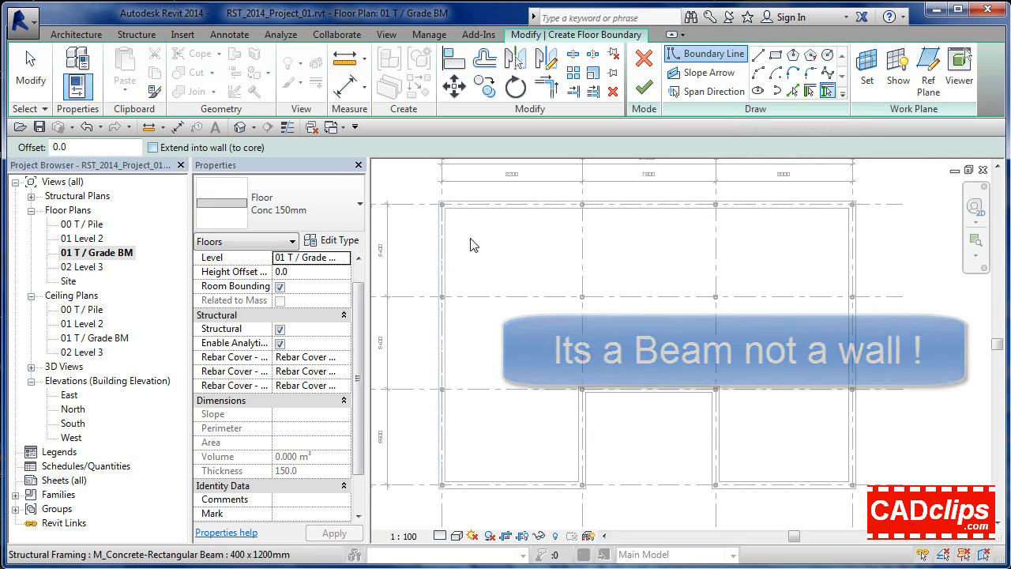
click(497, 218)
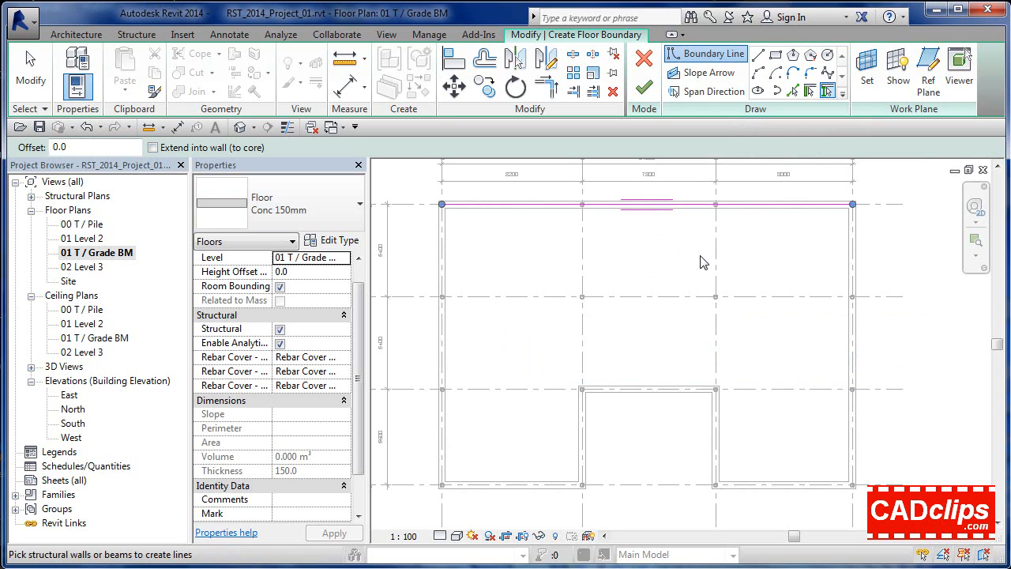
click(87, 127)
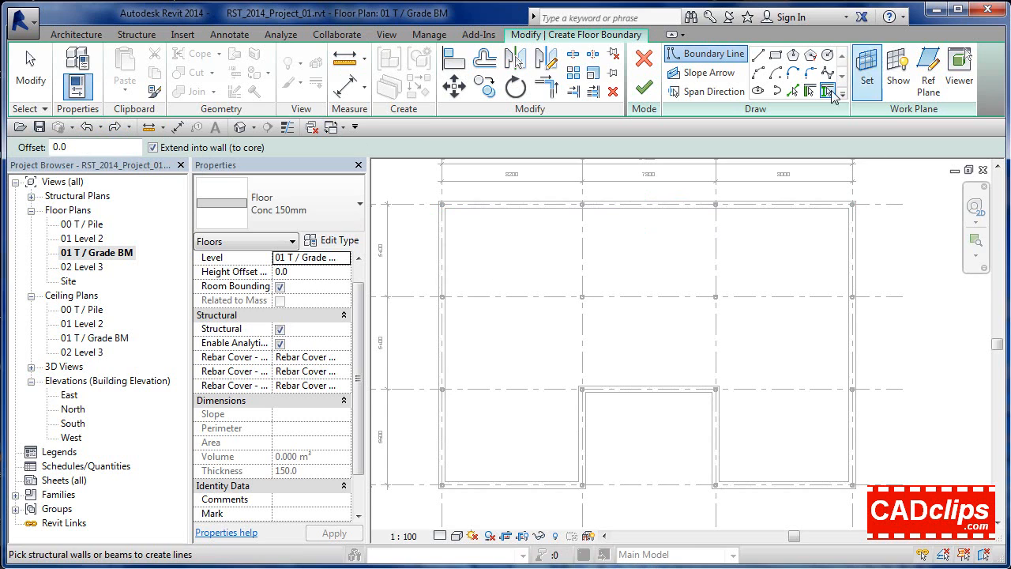
Using Pick Lines, add floor boundary lines along the slab-side grade beam edges on grids A, 4, D between 3 and 4, and 3.
click(793, 92)
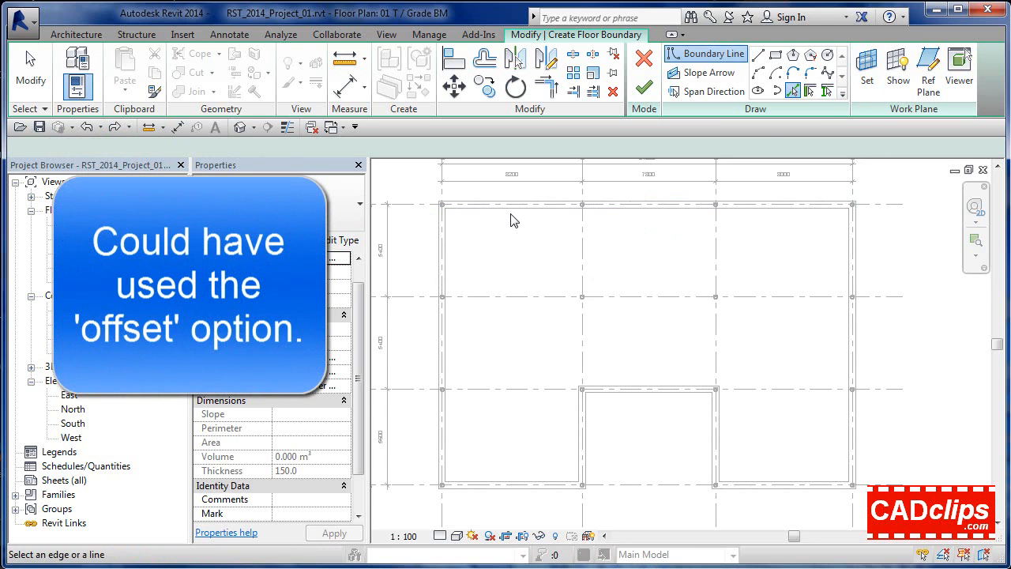
click(510, 213)
click(849, 269)
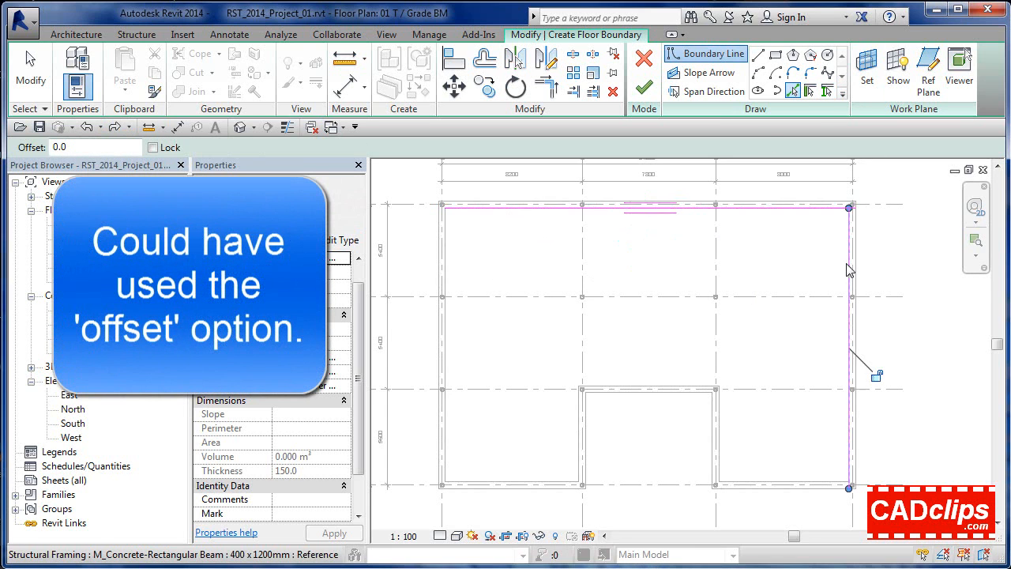
click(756, 488)
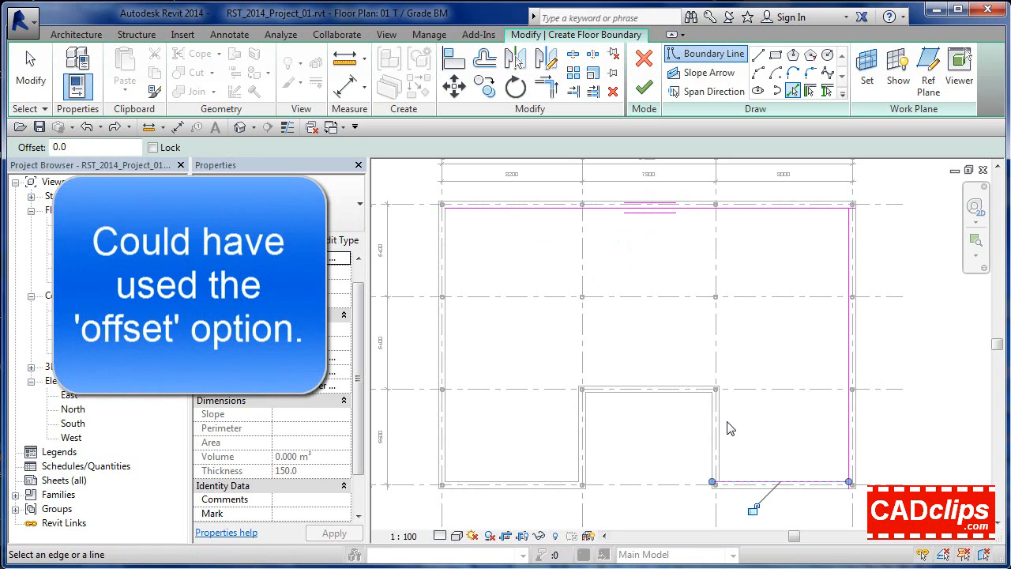
click(720, 427)
Add the remaining boundary lines along the slab-side beam edges on grids C, 2, D between 1 and 2, and 1.
scroll(701, 379, up, 2)
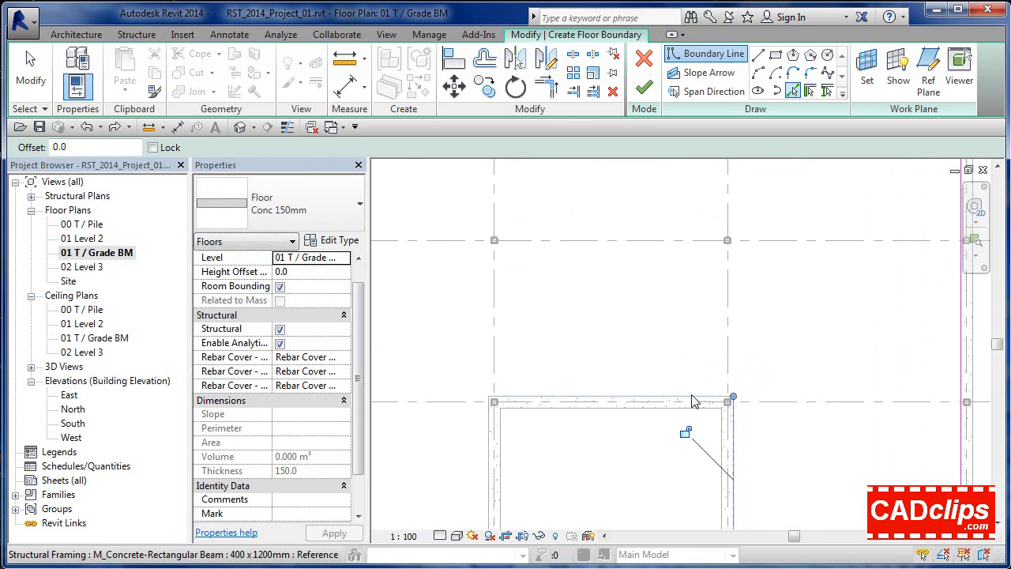
click(692, 401)
click(491, 462)
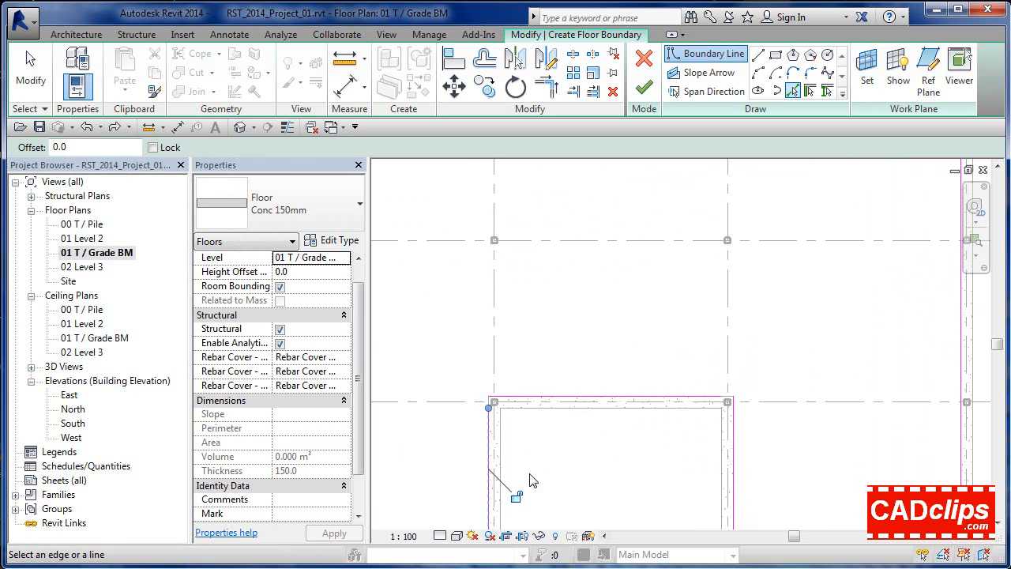
middle_drag(639, 415, 777, 313)
scroll(692, 358, down, 2)
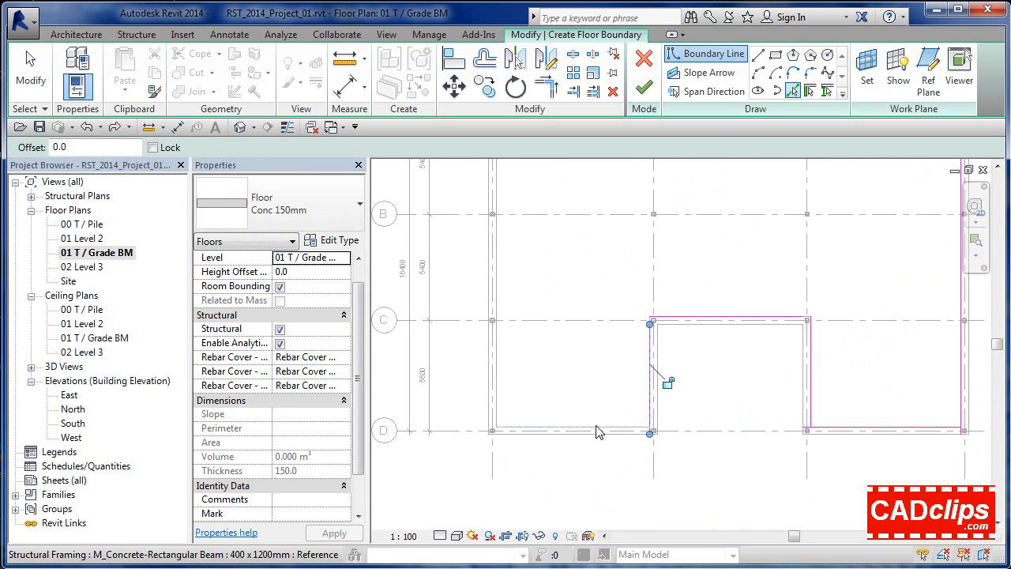
click(597, 432)
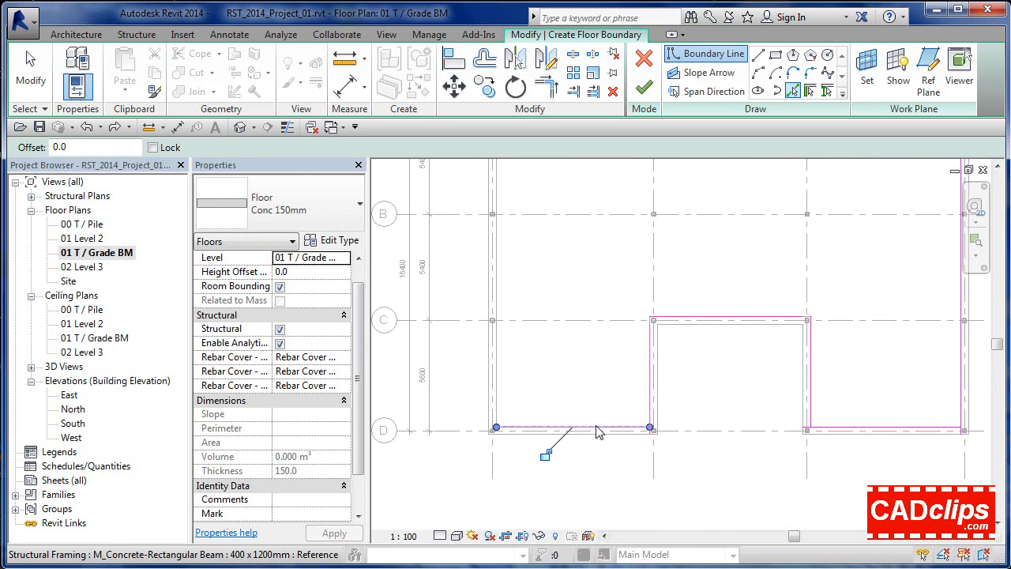
click(495, 387)
middle_drag(534, 345, 548, 384)
scroll(558, 366, down, 3)
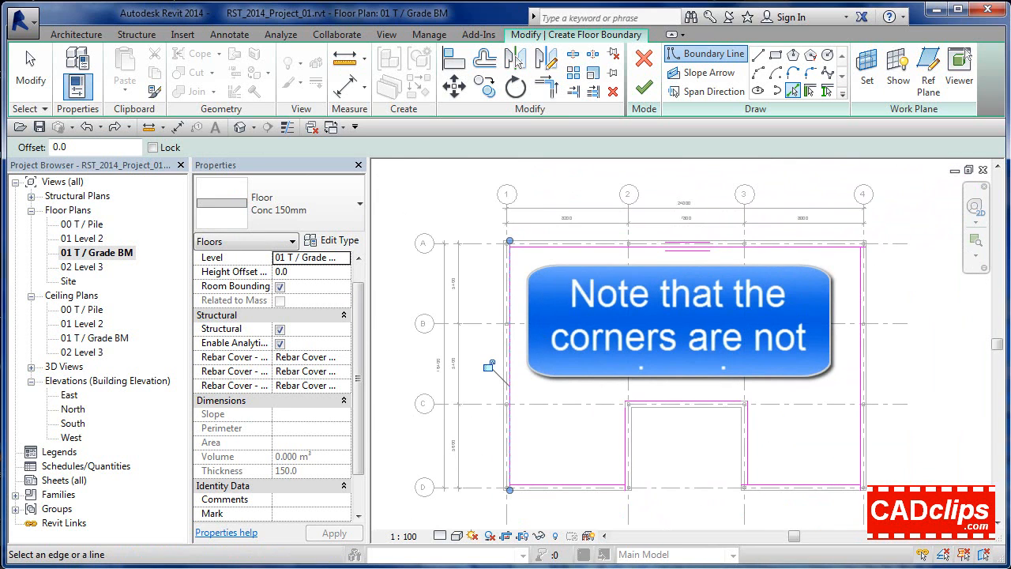
key(Escape)
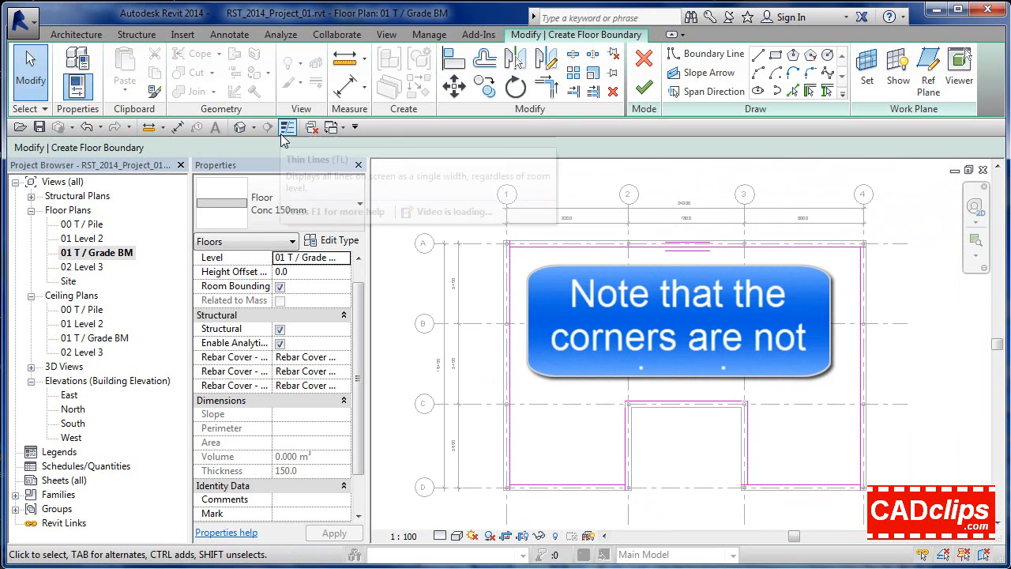
Trim the floor boundary lines to clean corners at grid intersections A-1, A-4 and D-4.
scroll(519, 254, up, 3)
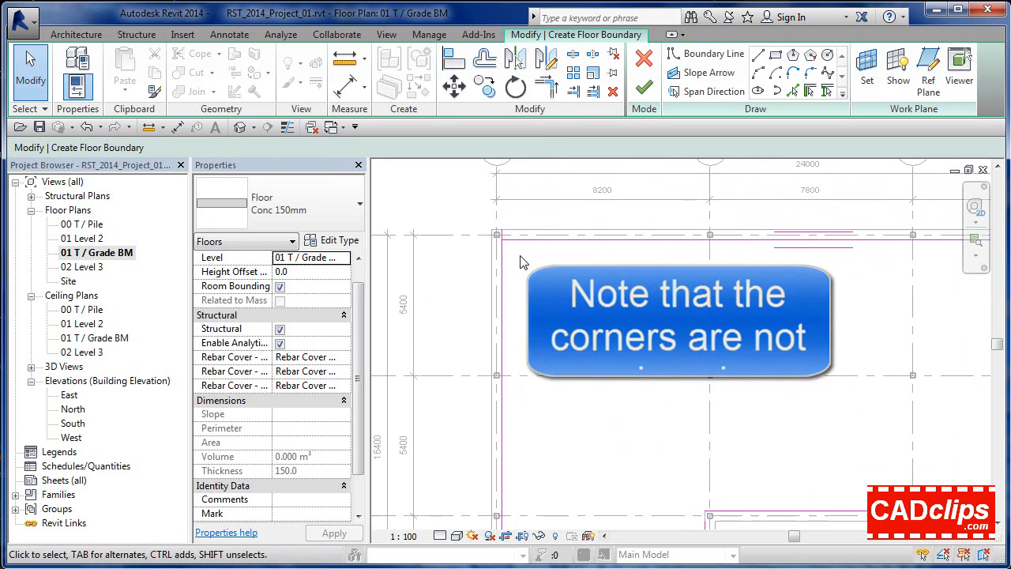
click(549, 91)
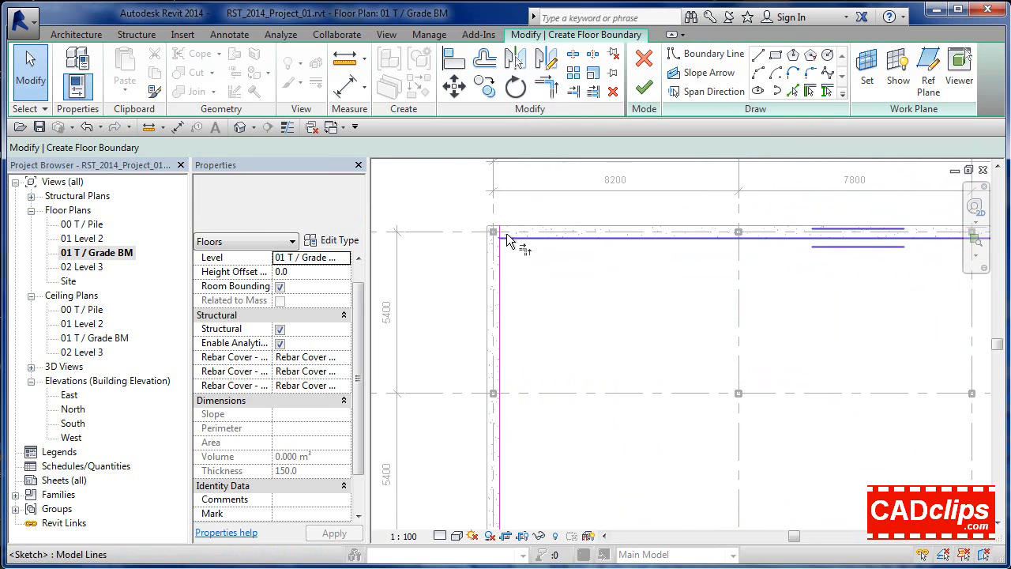
scroll(556, 269, down, 3)
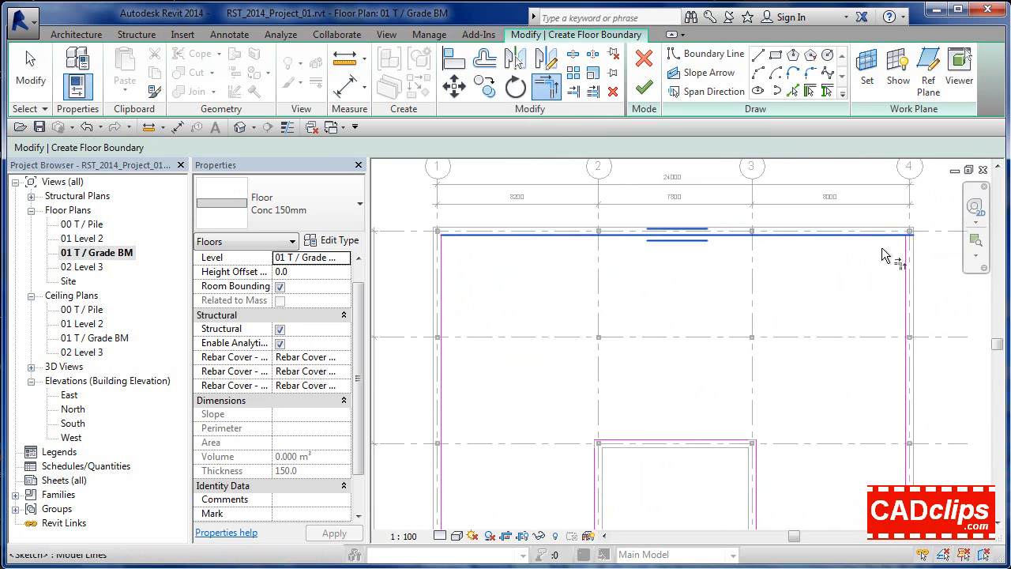
middle_drag(870, 298, 826, 178)
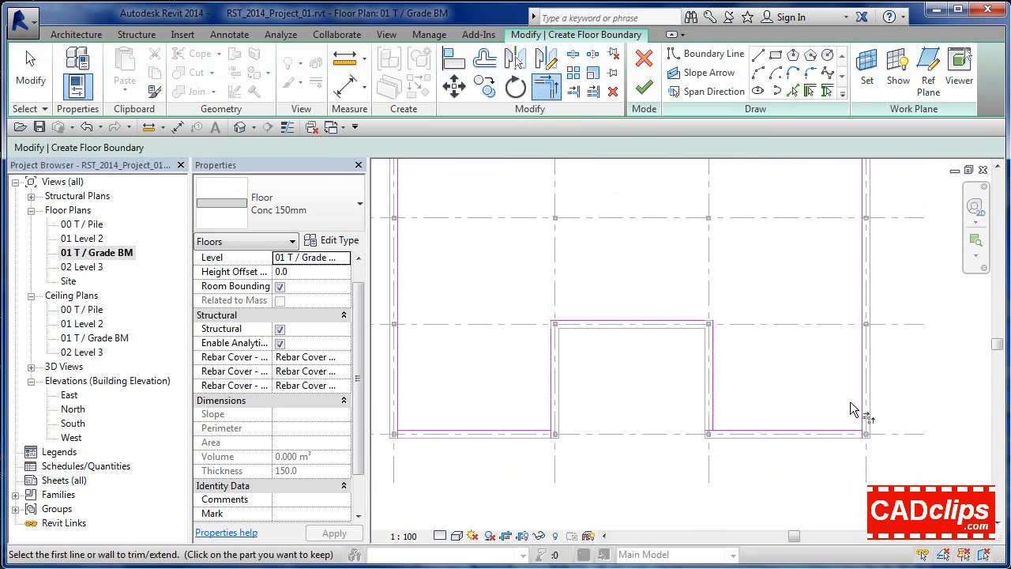
click(843, 433)
click(860, 417)
Trim the boundary lines to clean corners at grid intersections D-2, C-2 and D-1.
click(550, 420)
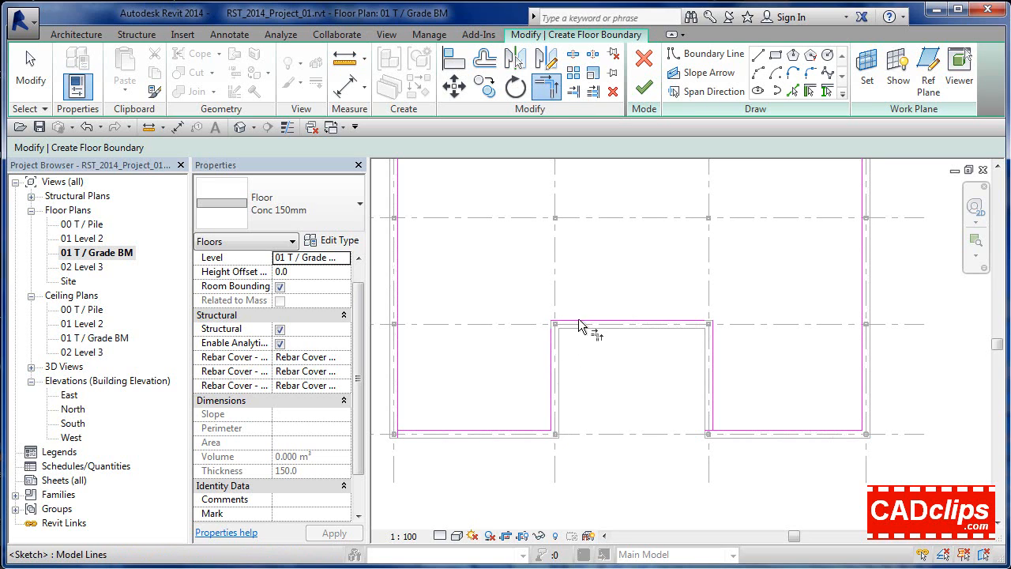
click(579, 320)
click(552, 345)
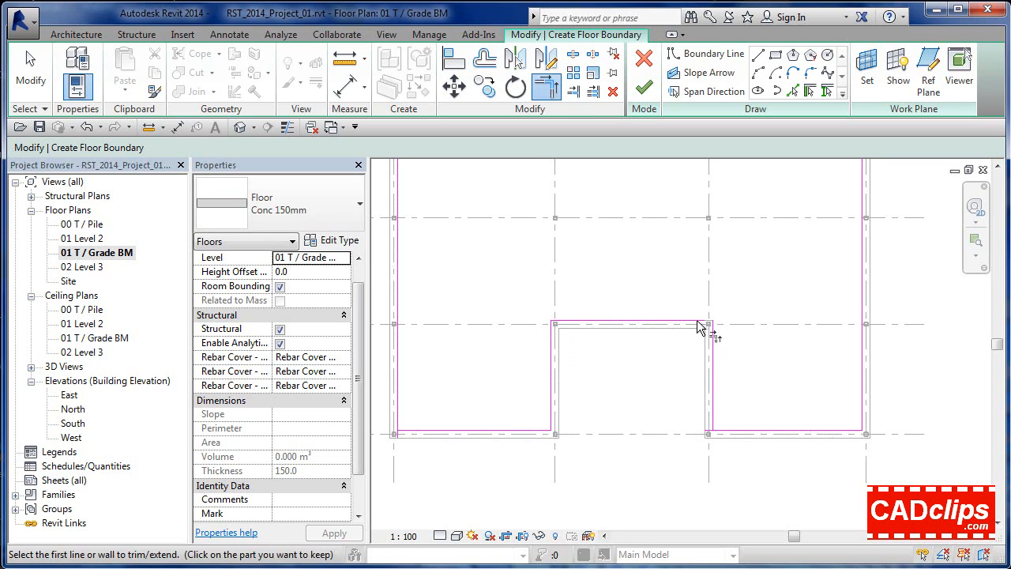
click(398, 411)
click(420, 431)
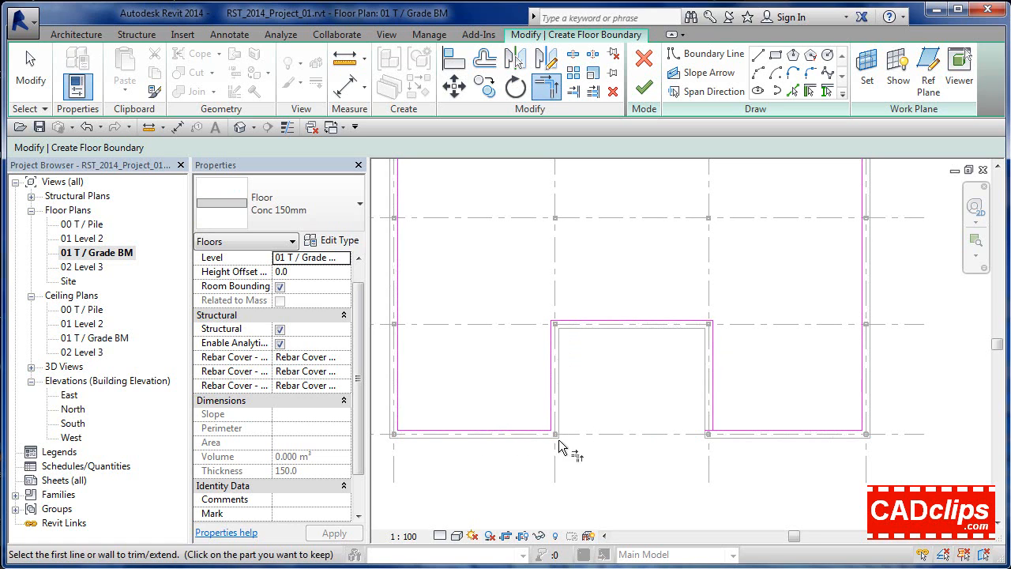
middle_drag(640, 356, 680, 406)
scroll(680, 406, down, 1)
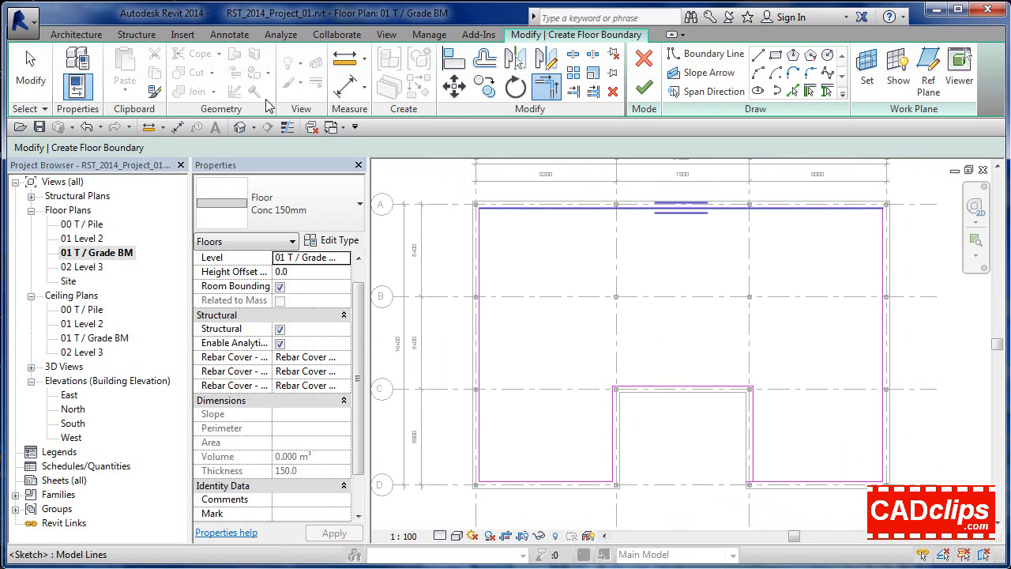
Open the default 3D view to inspect the boundary sketch and try to finish the floor.
click(240, 127)
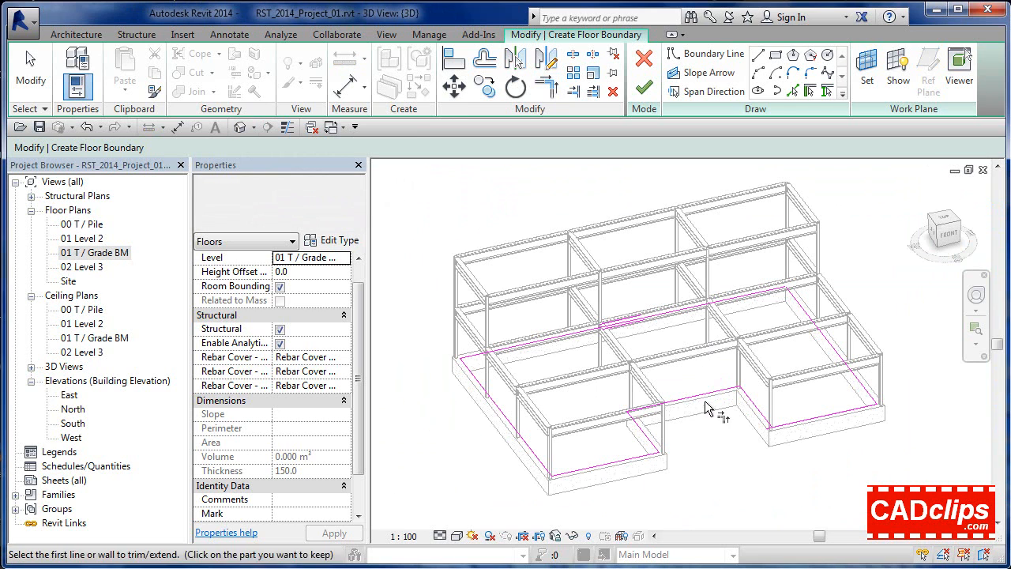
shift+middle_drag(711, 403, 755, 439)
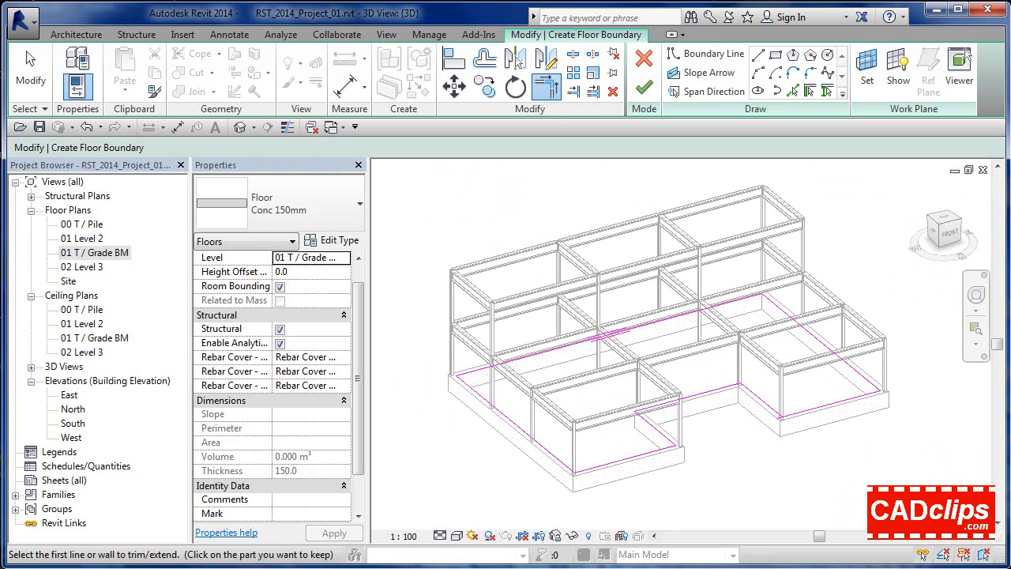
click(645, 91)
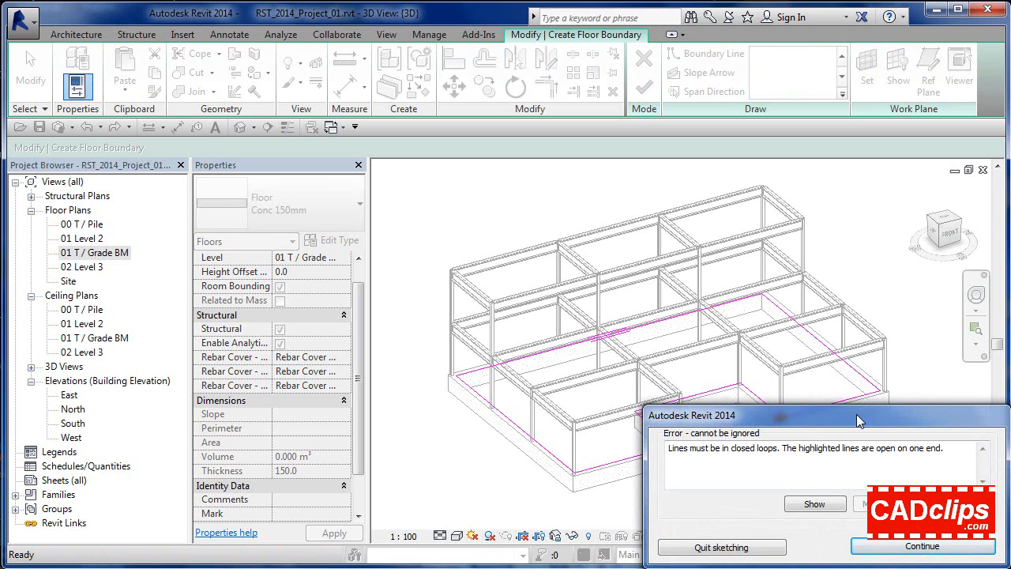
drag(859, 417, 403, 351)
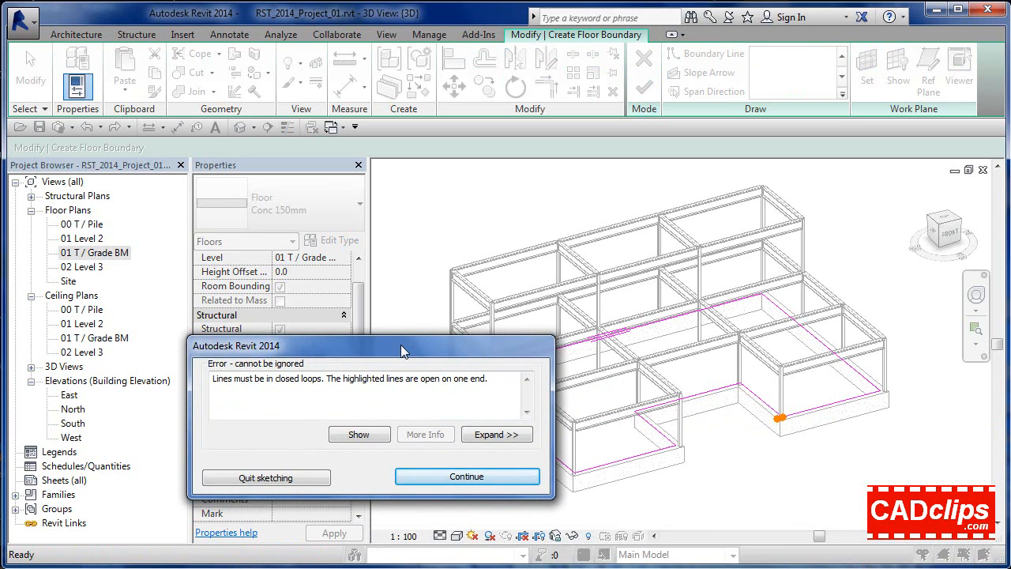
click(452, 476)
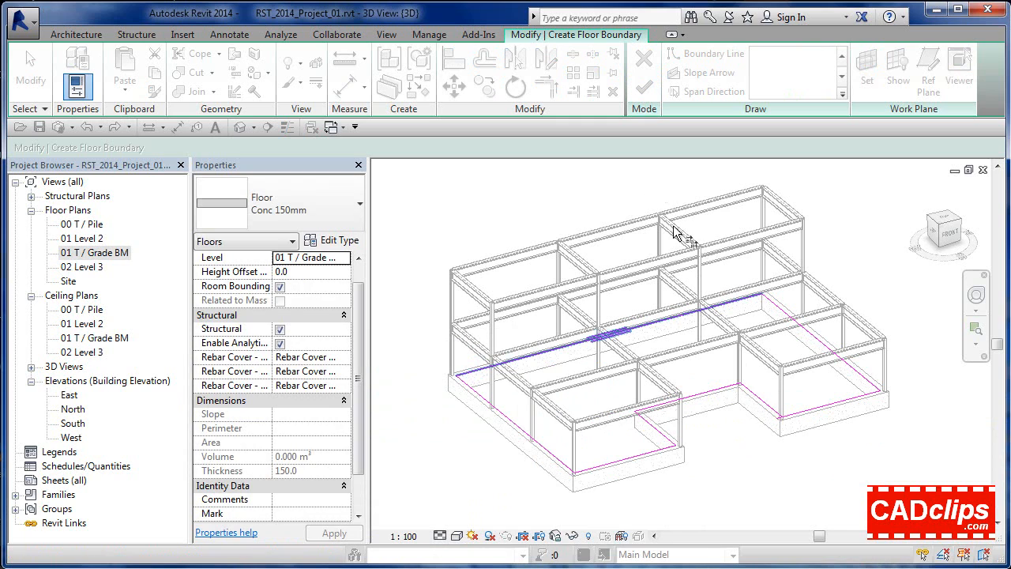
Trim the open boundary corner at grid intersection D-3 and finish the floor sketch.
click(552, 94)
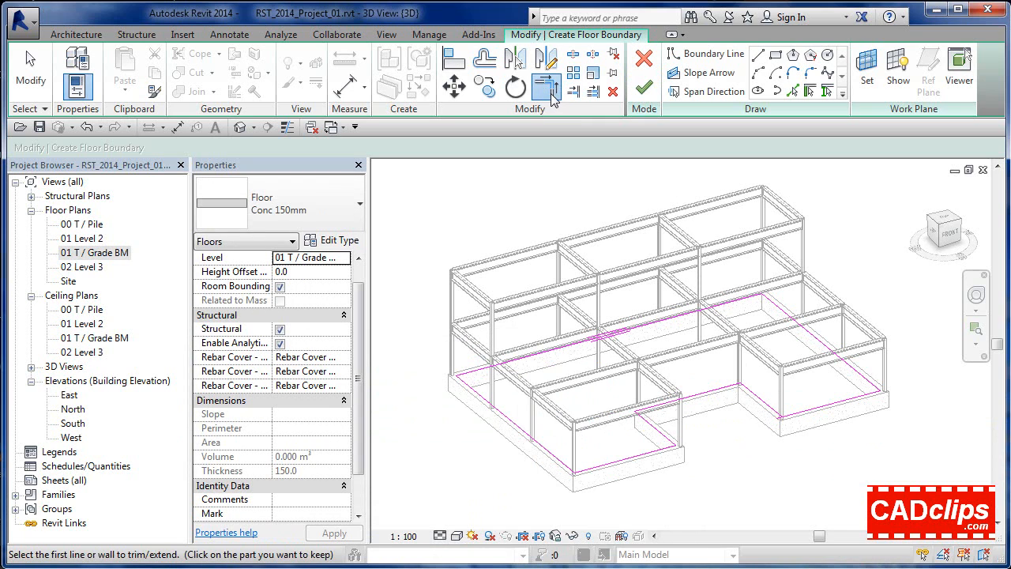
click(772, 413)
click(798, 422)
click(645, 98)
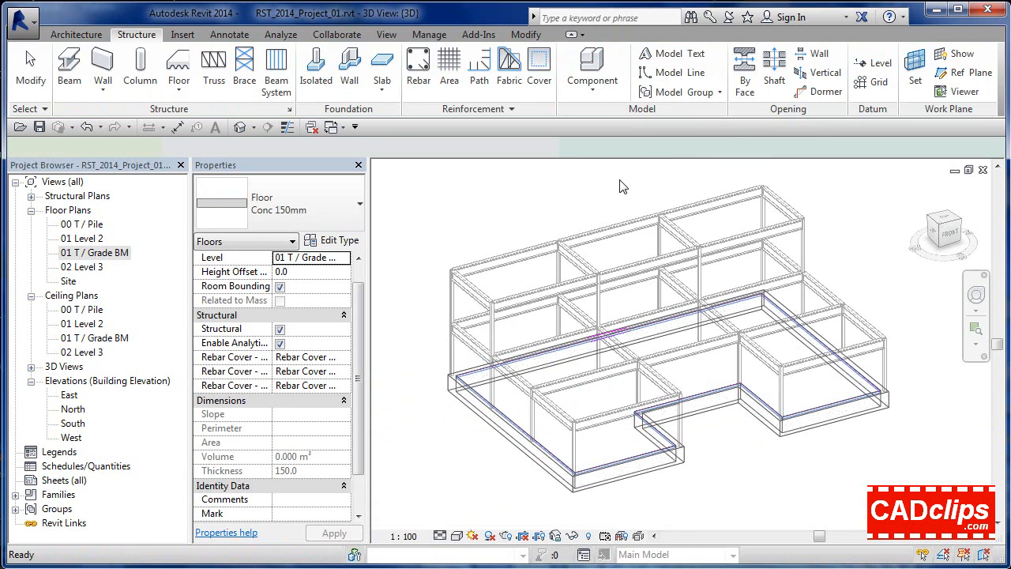
Set the height offset of the 150 mm concrete floor slab to -100 mm and check its position inside the grade beams.
click(620, 185)
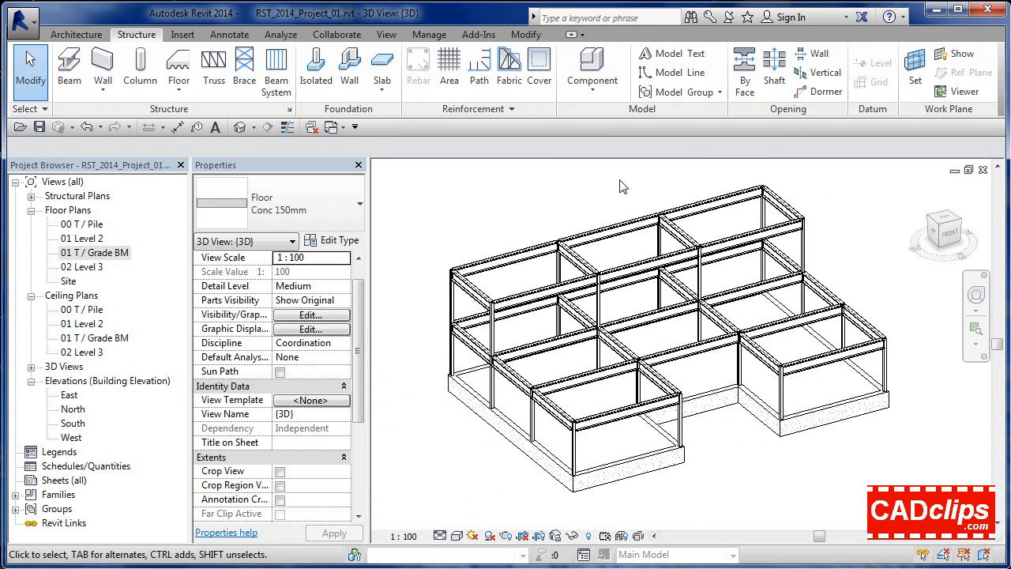
shift+middle_drag(601, 351, 451, 332)
scroll(534, 380, up, 5)
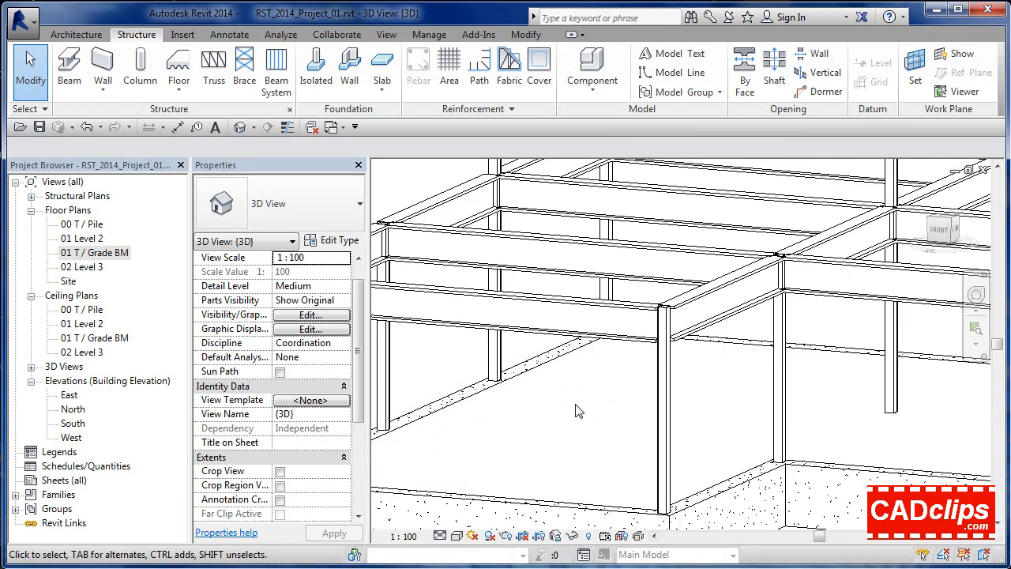
middle_drag(585, 395, 577, 366)
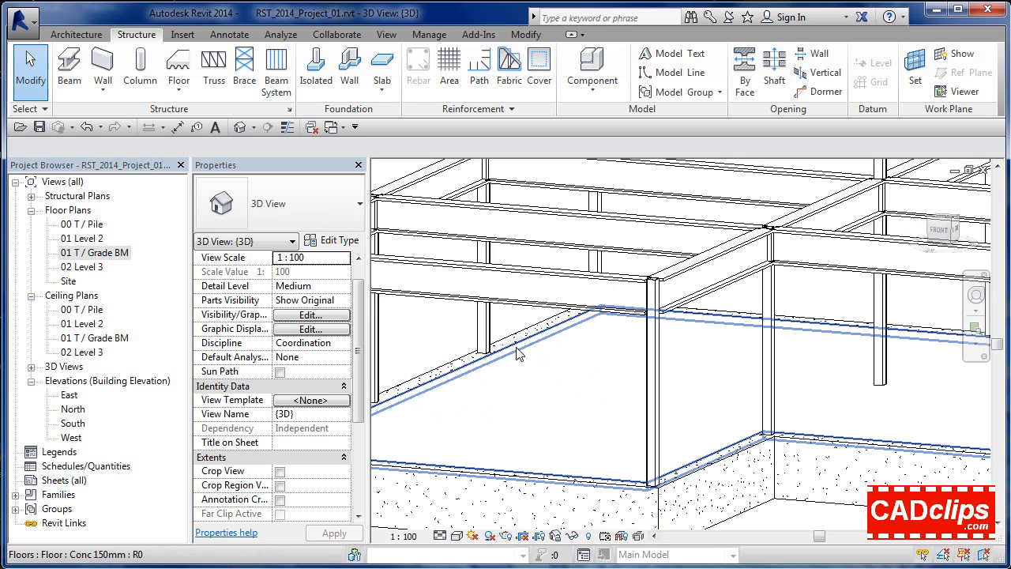
click(563, 370)
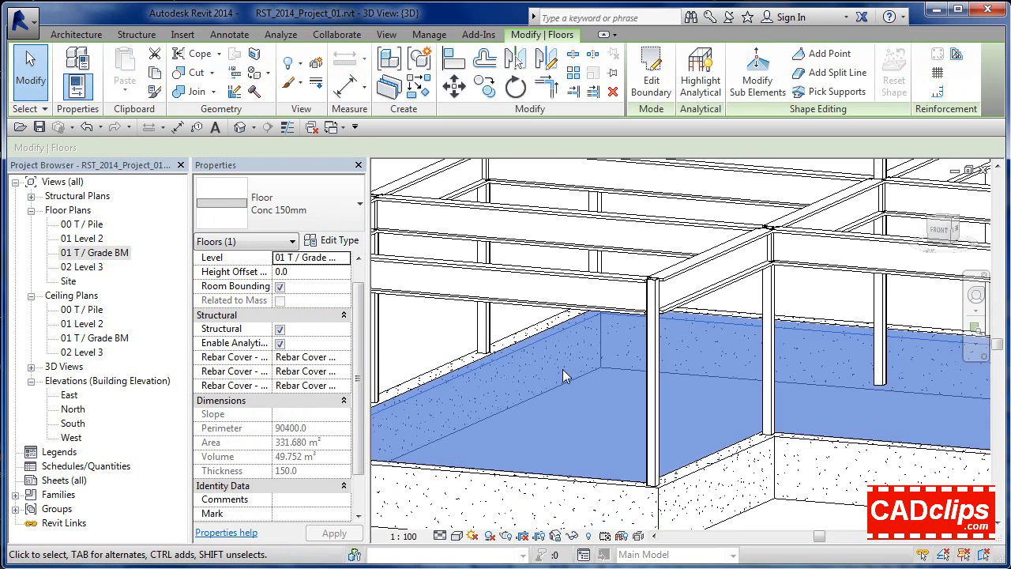
click(329, 273)
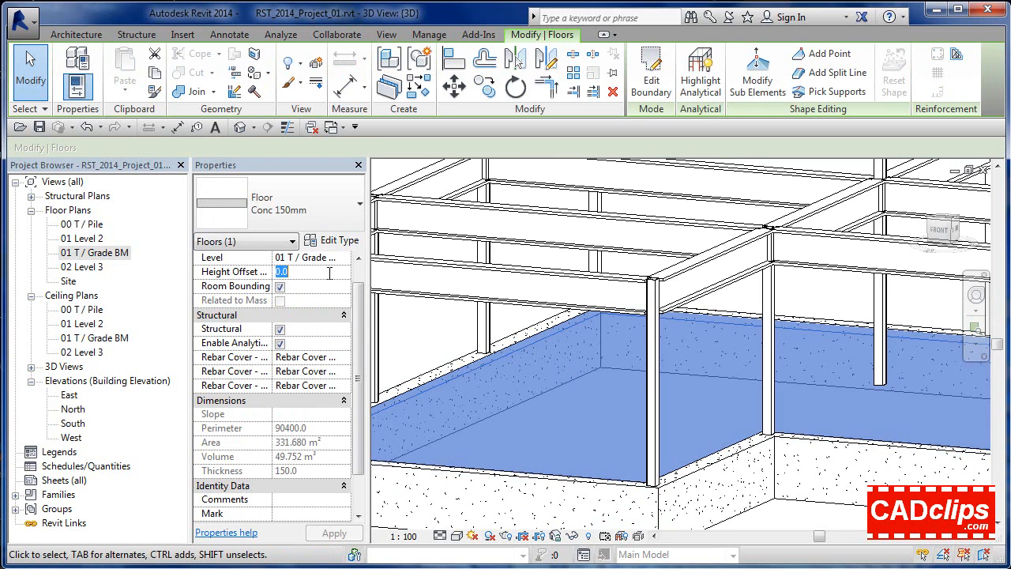
text(-)
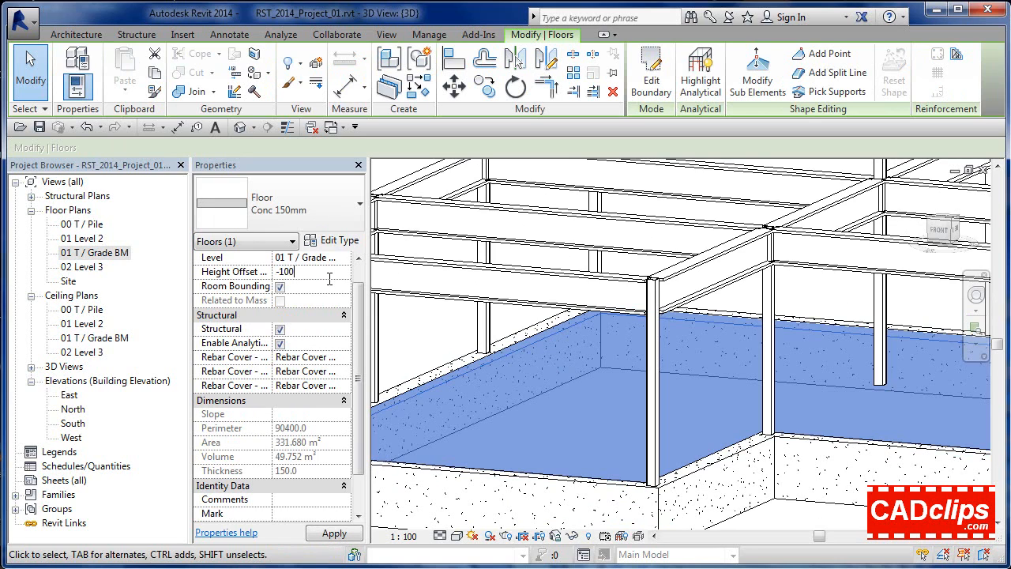
text(100)
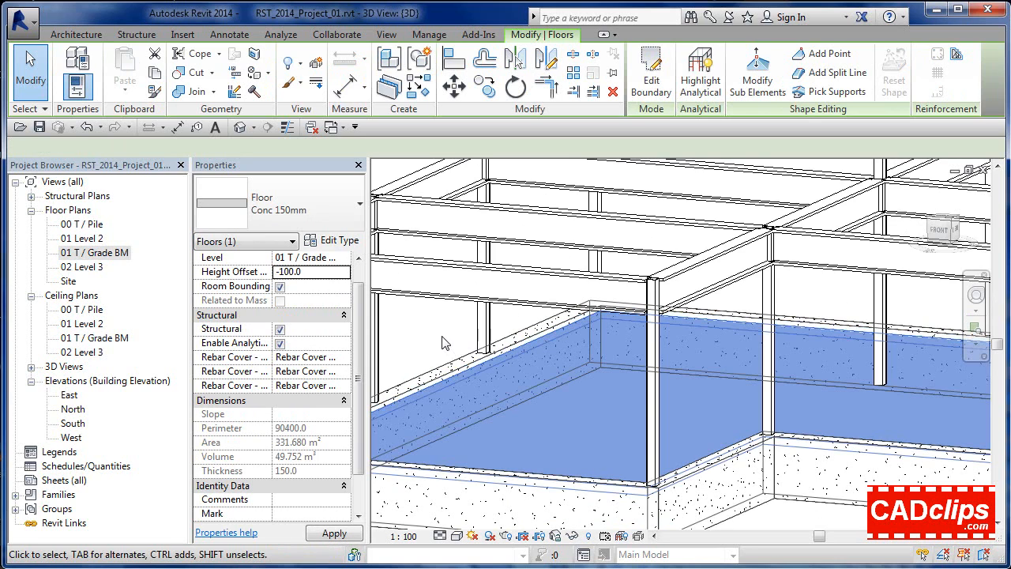
click(444, 343)
scroll(445, 344, down, 5)
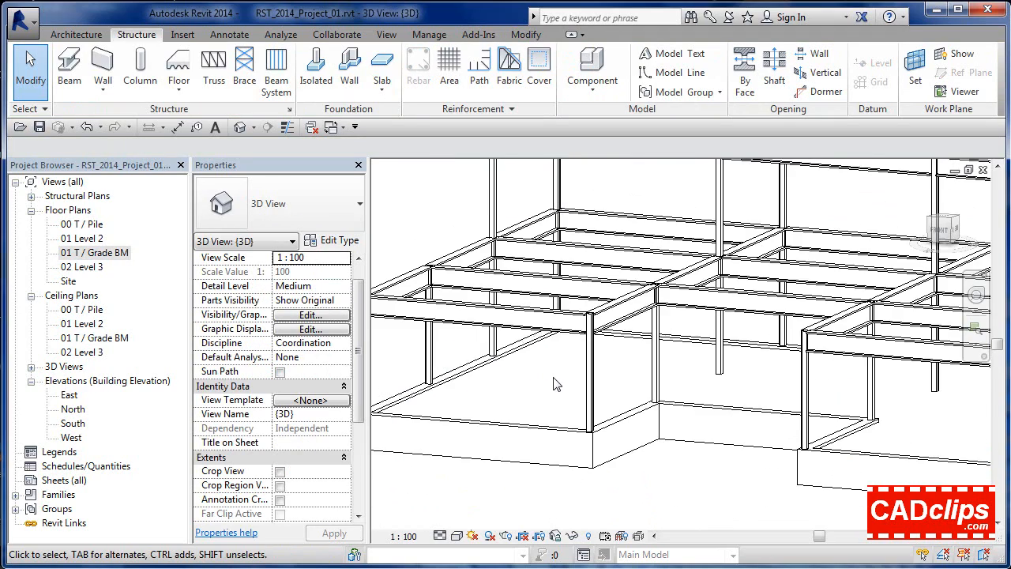
shift+middle_drag(553, 389, 630, 387)
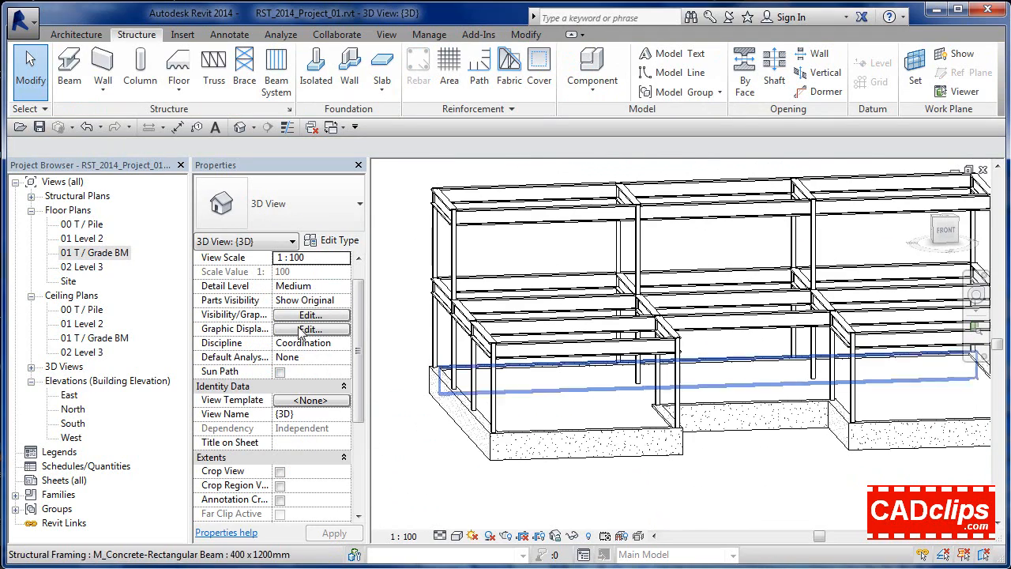
Start a structural beam system on the Level 2 floor plan and duplicate its type under the name O W S J.
double_click(101, 252)
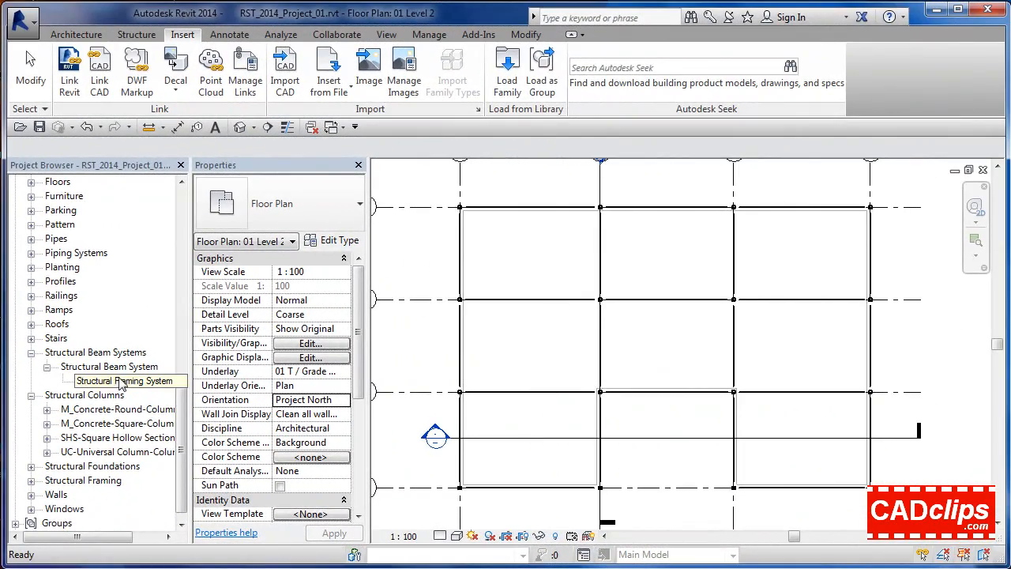
click(31, 352)
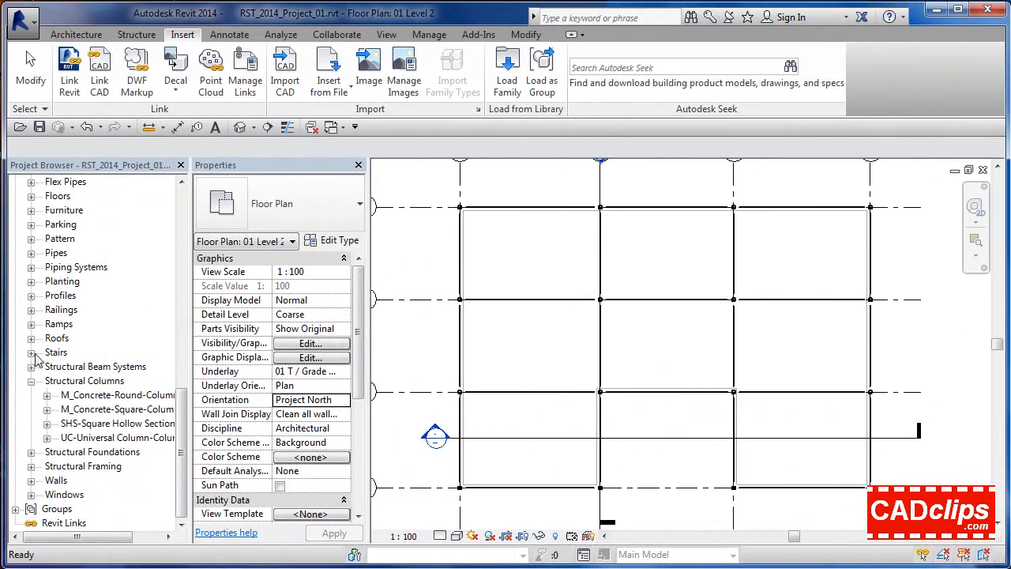
click(136, 35)
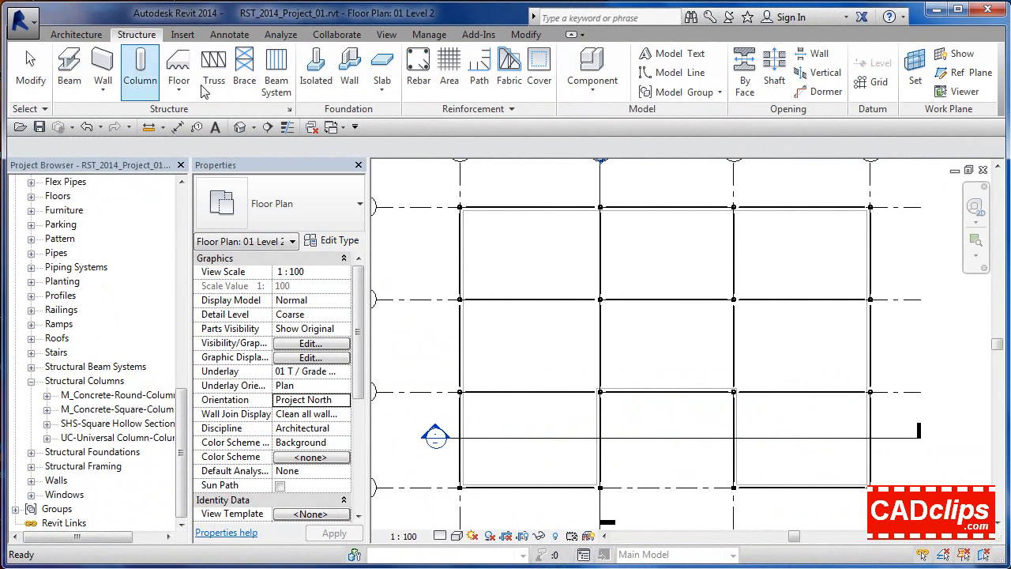
click(278, 66)
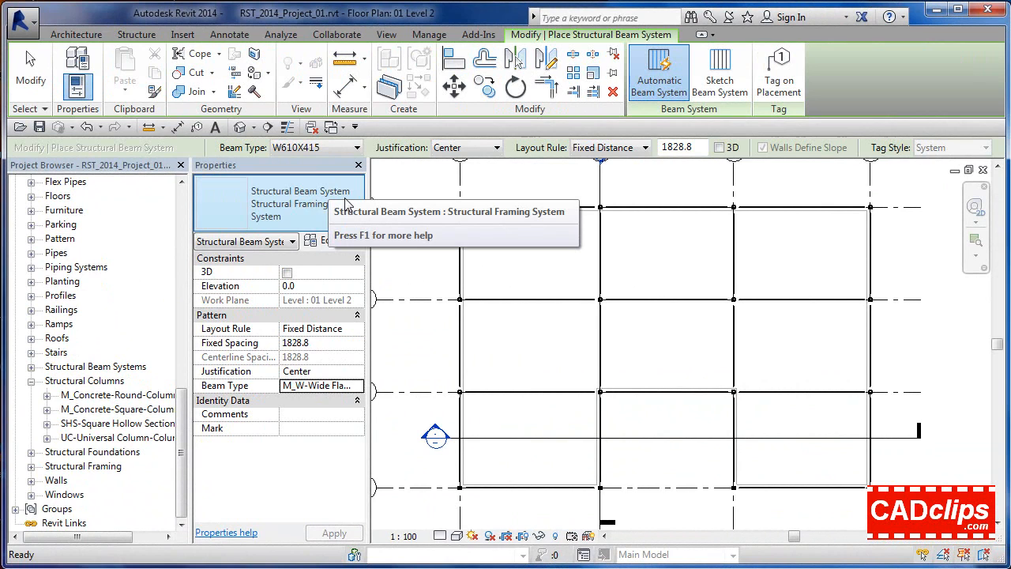
click(341, 241)
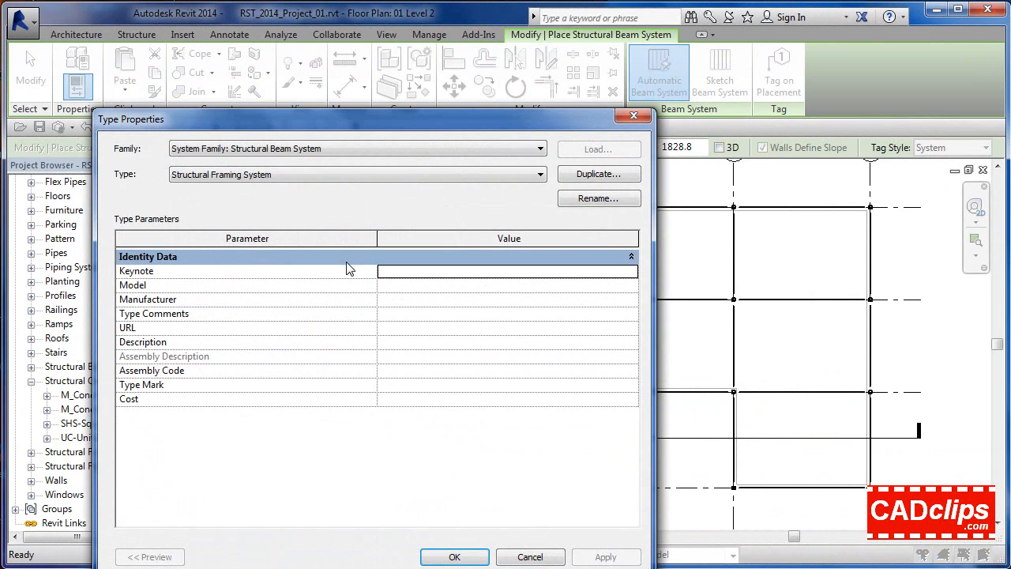
click(595, 174)
click(432, 334)
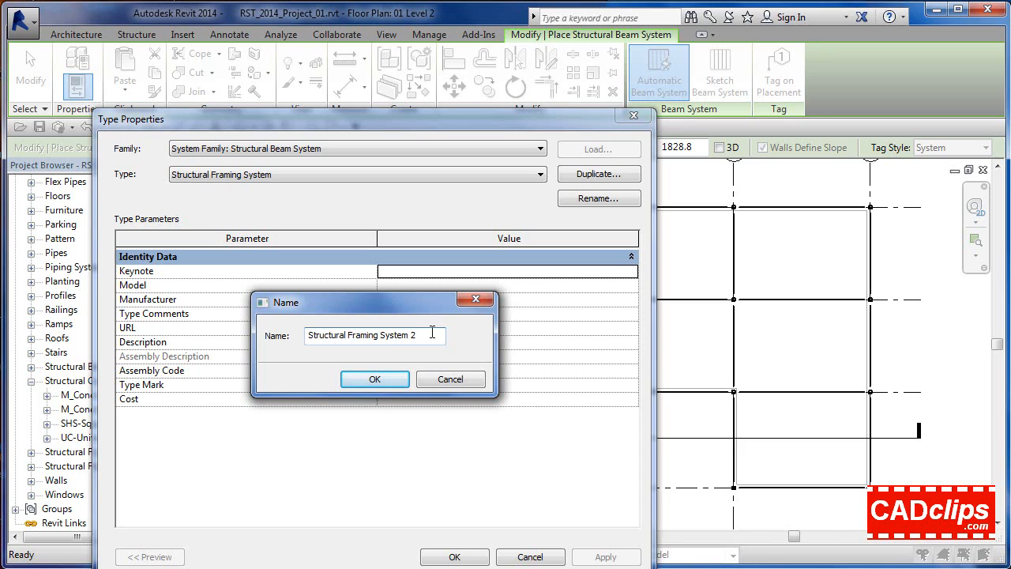
drag(430, 334, 291, 345)
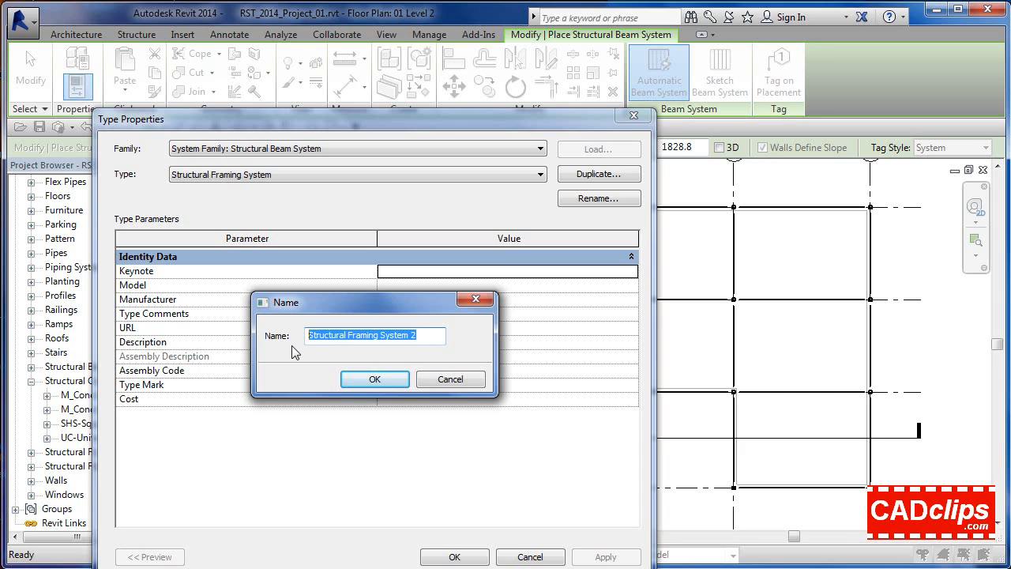
text(O W S J)
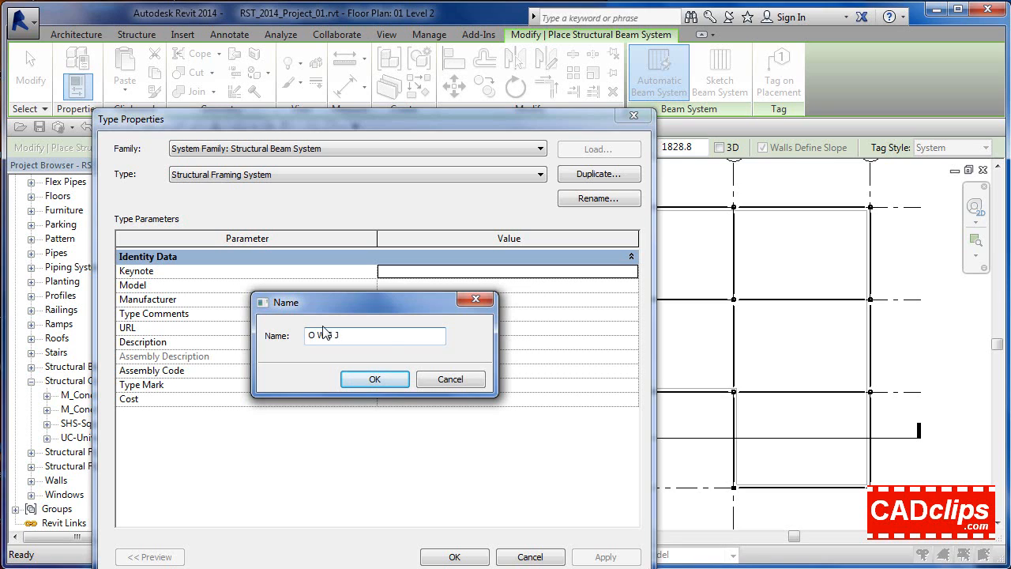
click(382, 377)
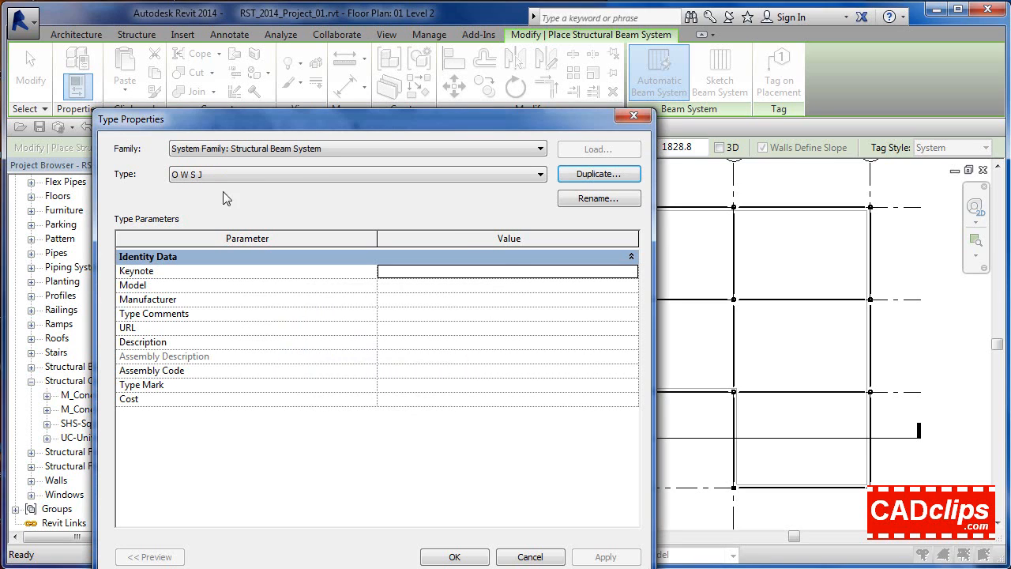
click(455, 553)
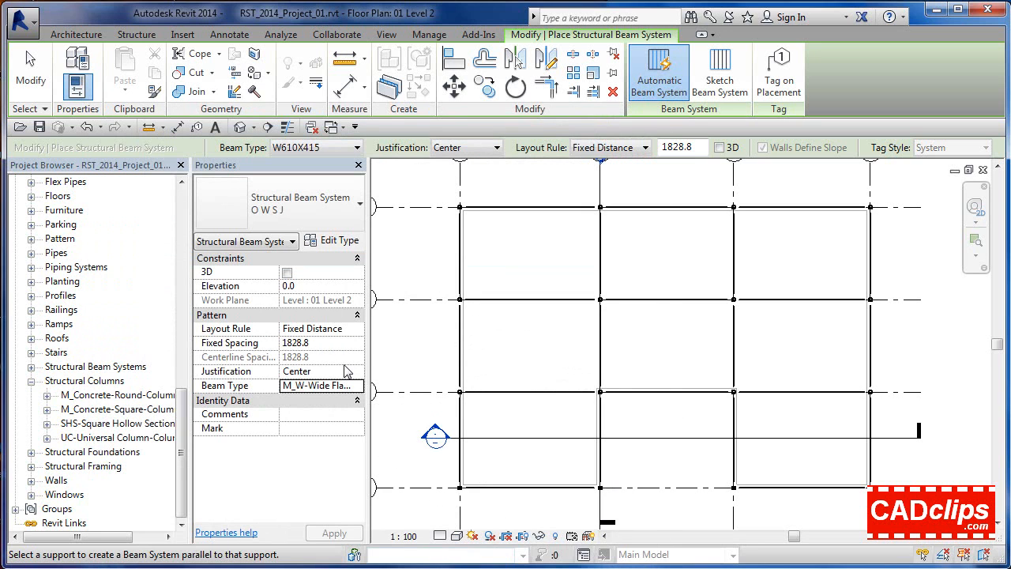
Place O W S J beam systems in the Level 2 grid bays, using M_K-Series Bar Joist-Rod Web : 20K3 at a maximum spacing of 1600 mm.
click(357, 390)
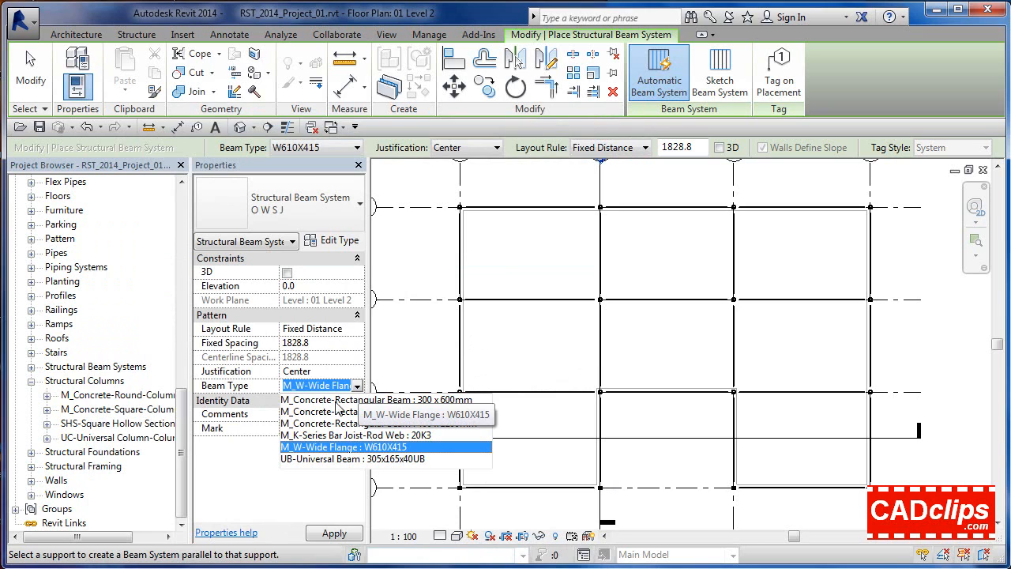
click(303, 435)
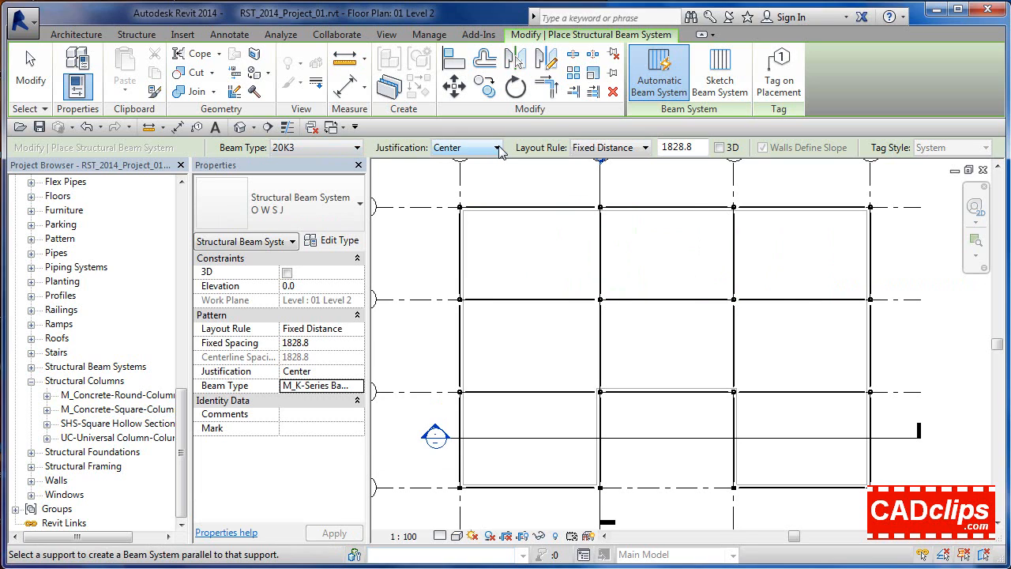
click(646, 147)
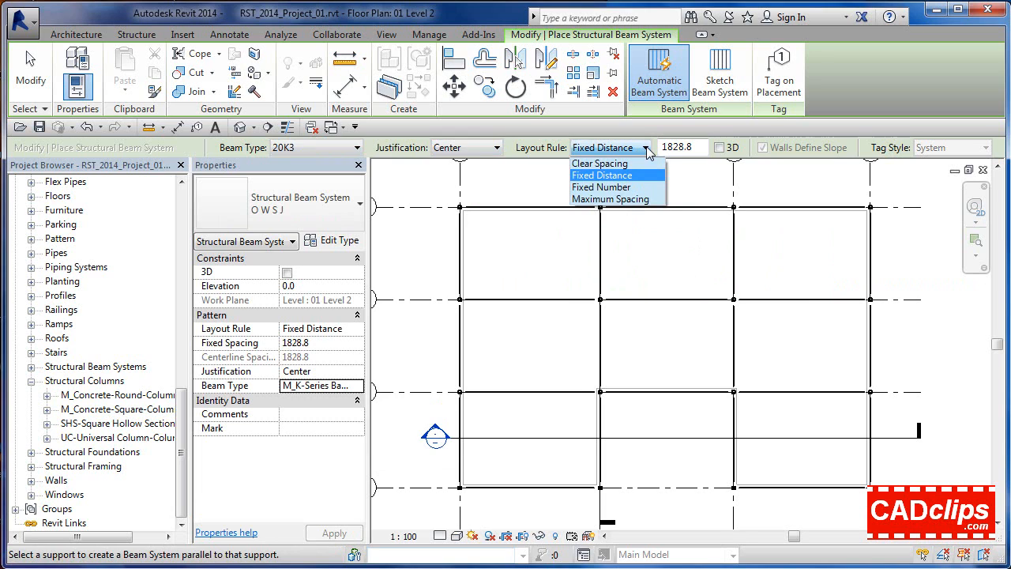
click(621, 200)
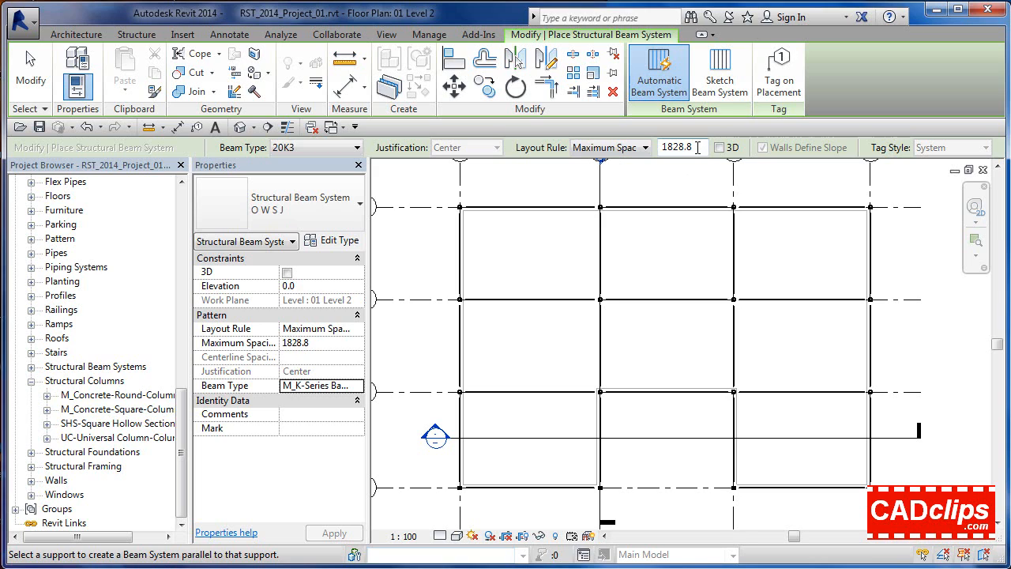
click(698, 147)
text(1600.0)
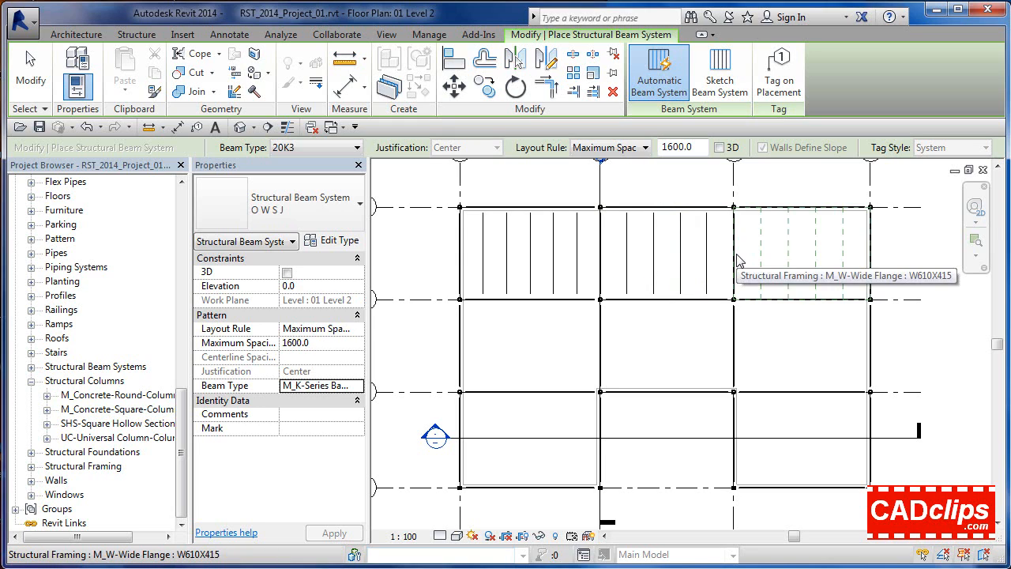
click(750, 288)
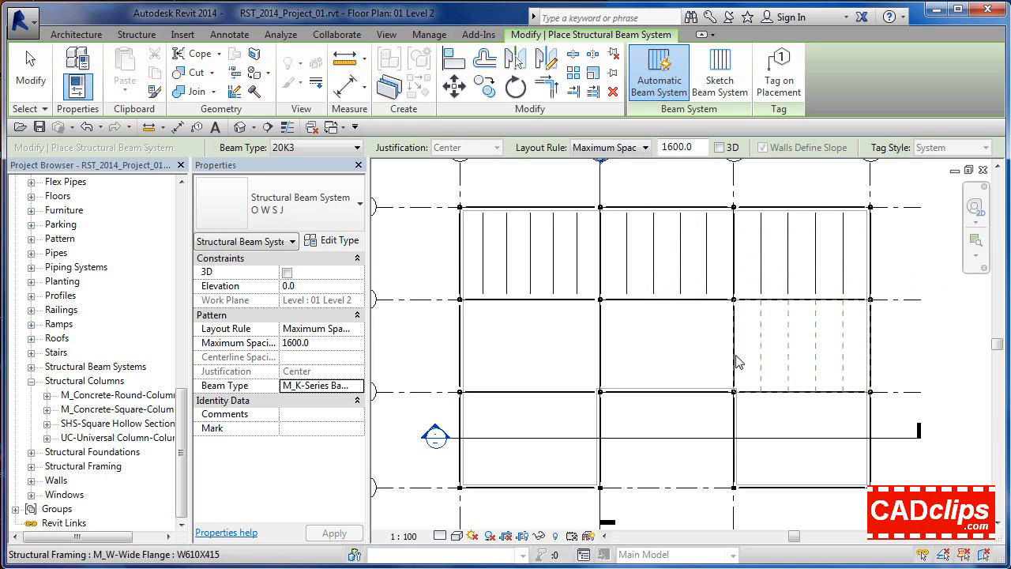
click(608, 339)
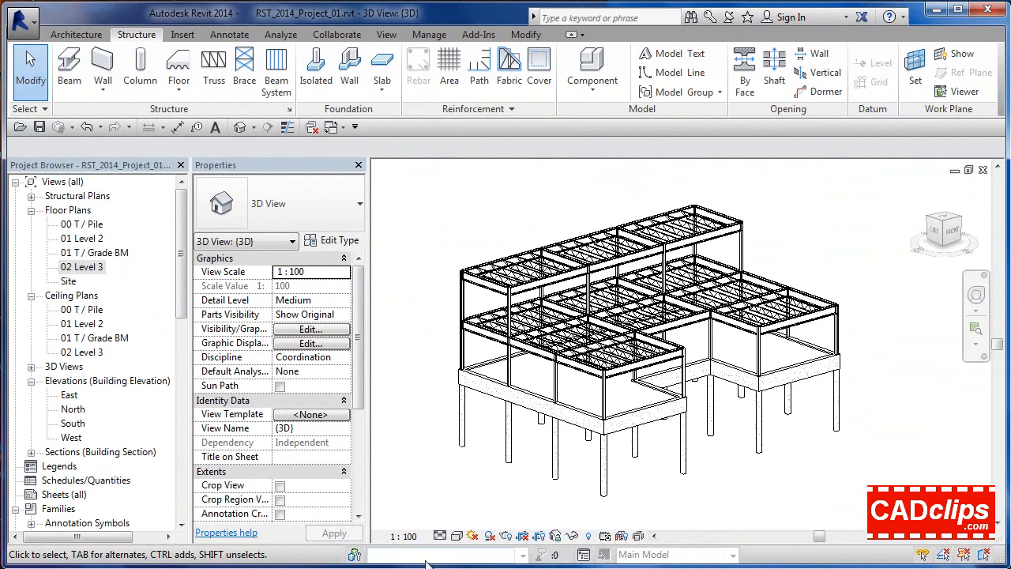
Display the 3D model in the Realistic visual style and inspect the joists, floor slab, grade beams and piles.
click(457, 536)
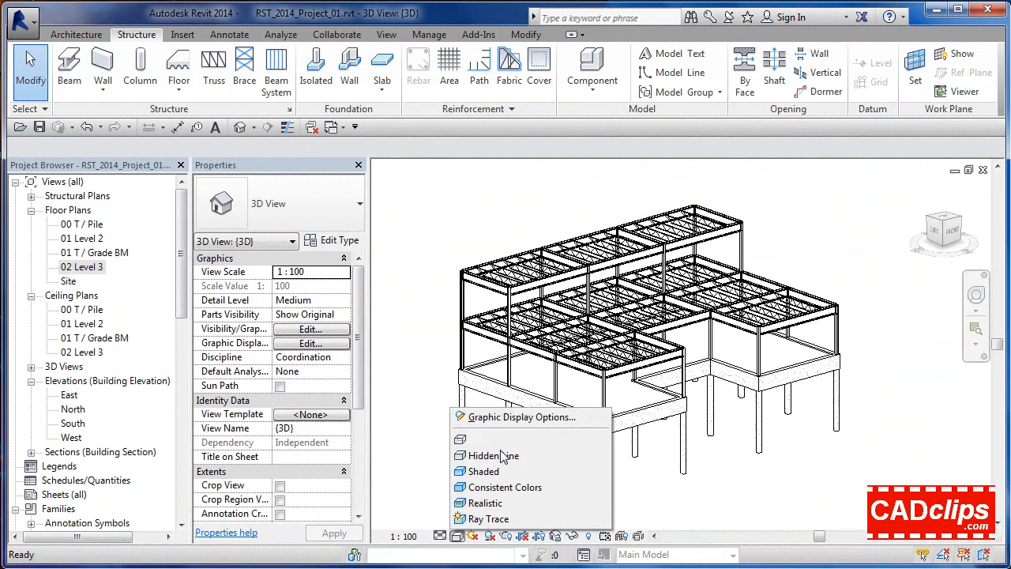
click(489, 503)
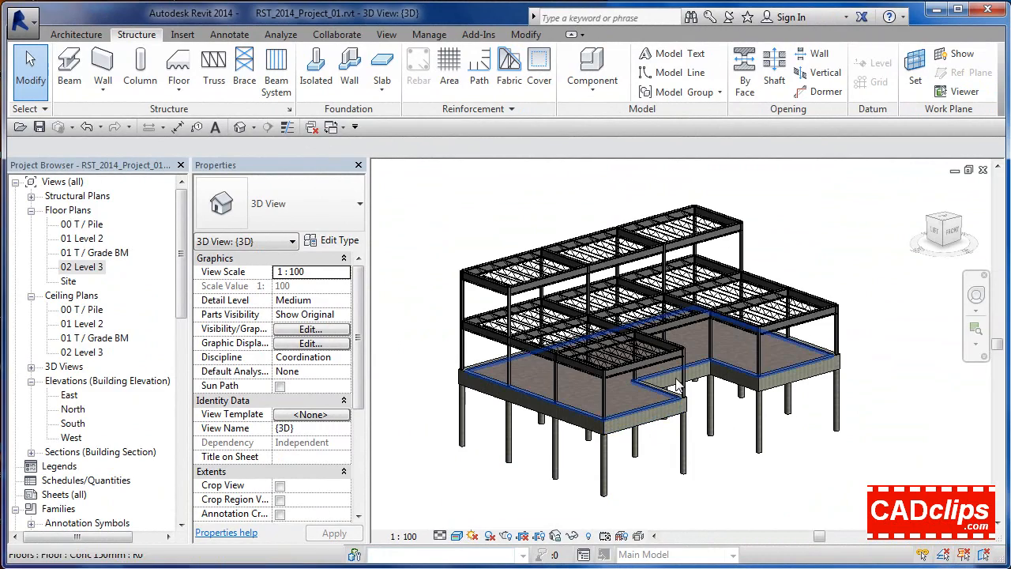
scroll(676, 382, up, 2)
scroll(714, 384, up, 3)
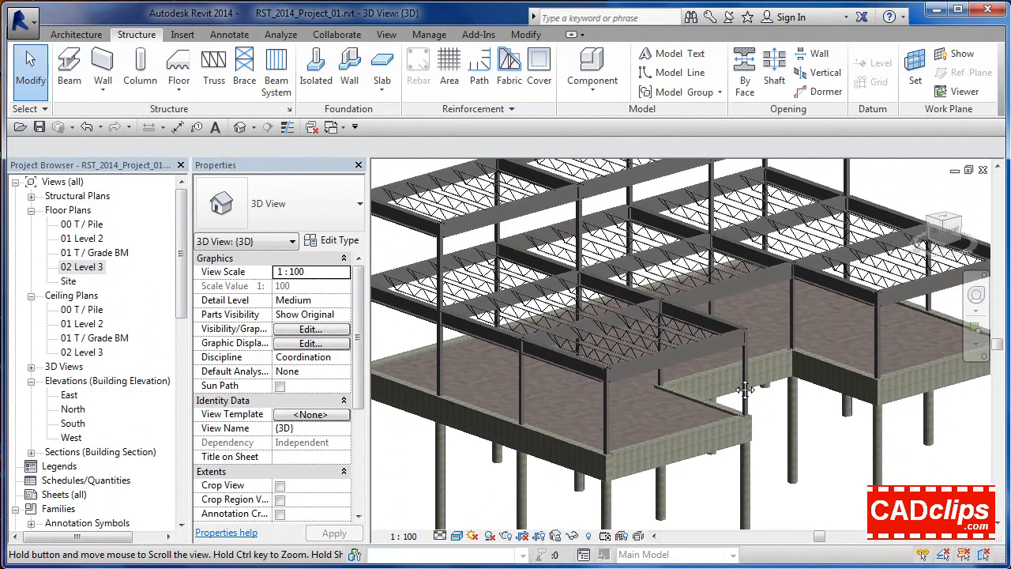
scroll(735, 385, down, 5)
mouse_move(735, 385)
shift+middle_down()
mouse_move(715, 411)
mouse_move(744, 428)
mouse_move(799, 434)
mouse_move(553, 505)
shift+middle_up()
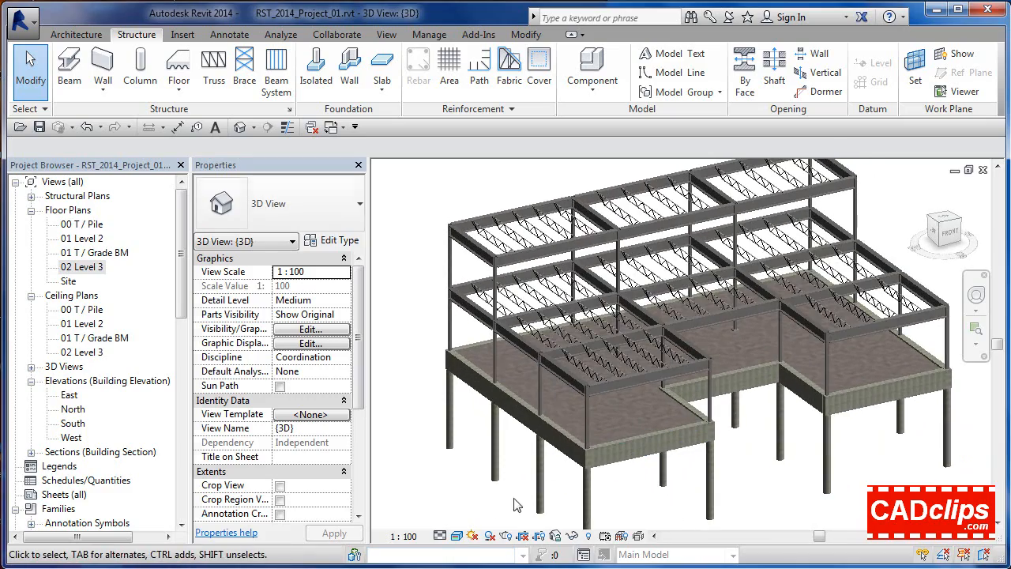
Display the 3D model in the Shaded visual style and inspect it from another angle.
click(456, 536)
click(483, 472)
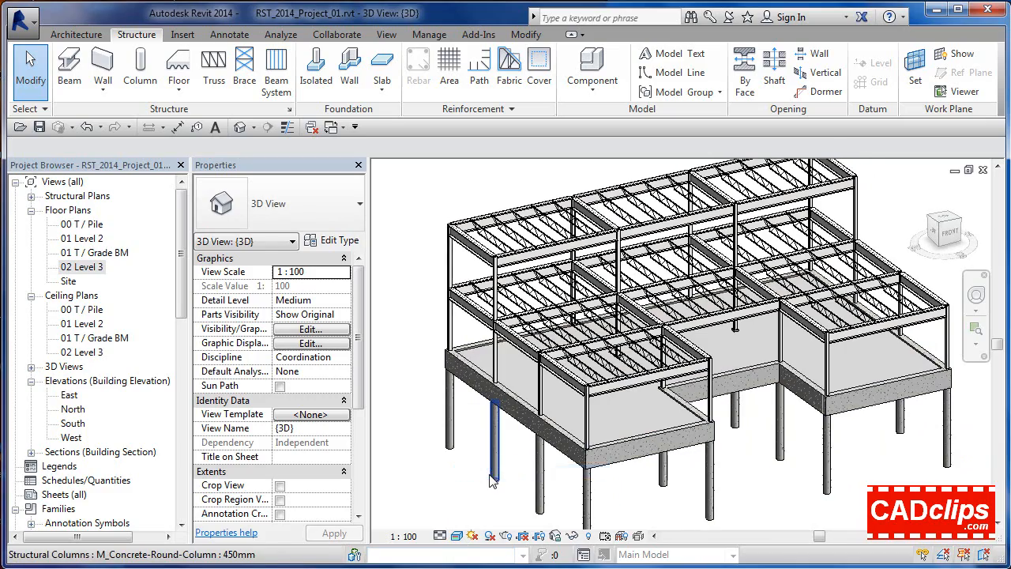
shift+middle_drag(600, 466, 711, 455)
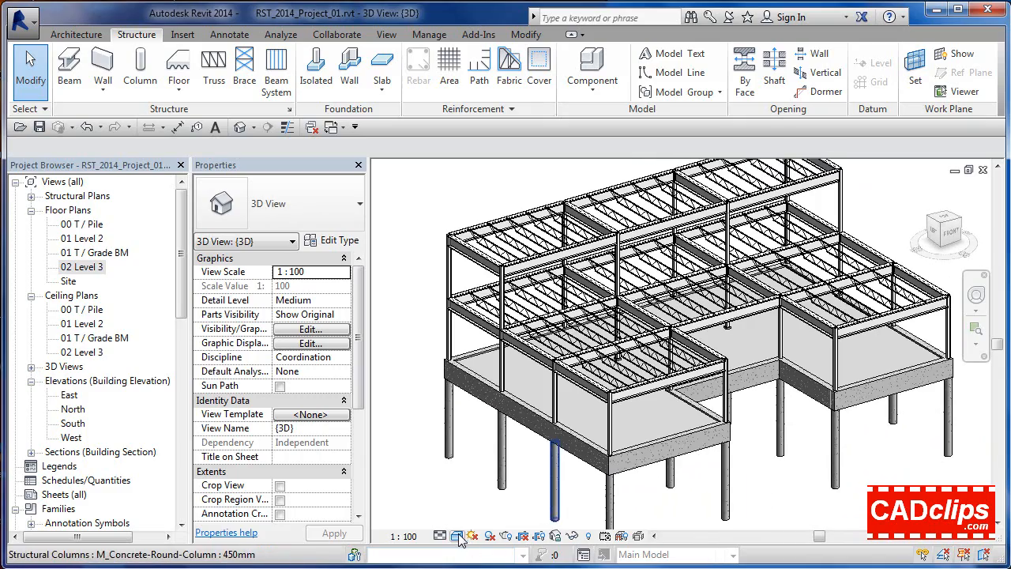
Preview the 3D model in Wireframe and set its visual style to Hidden Line.
click(458, 537)
click(517, 440)
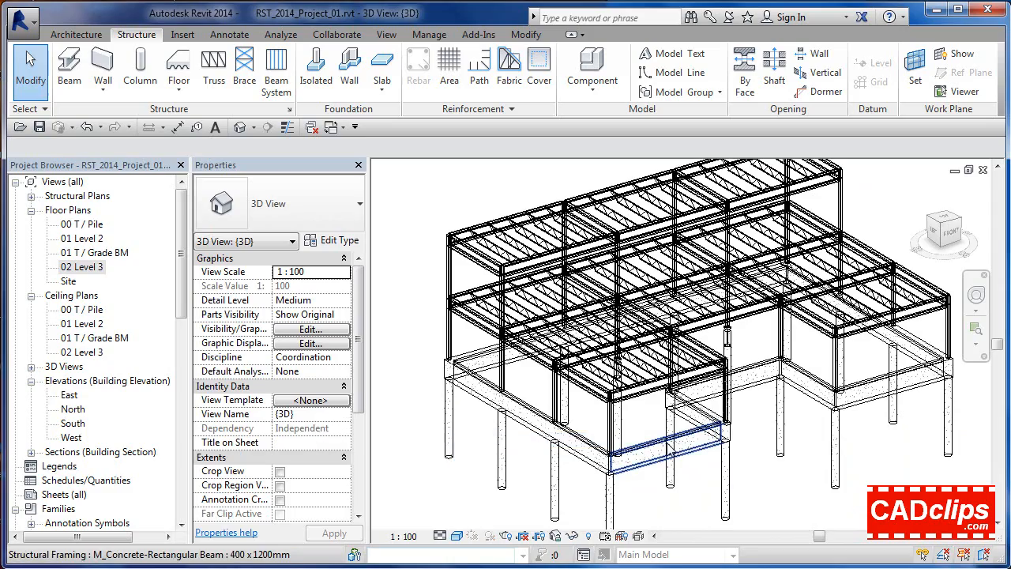
click(457, 537)
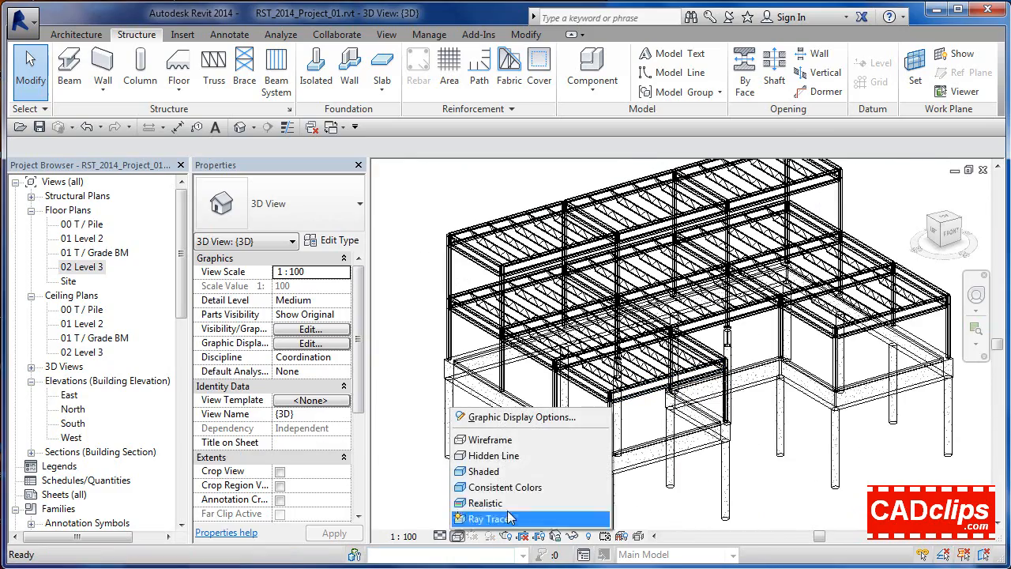
click(512, 458)
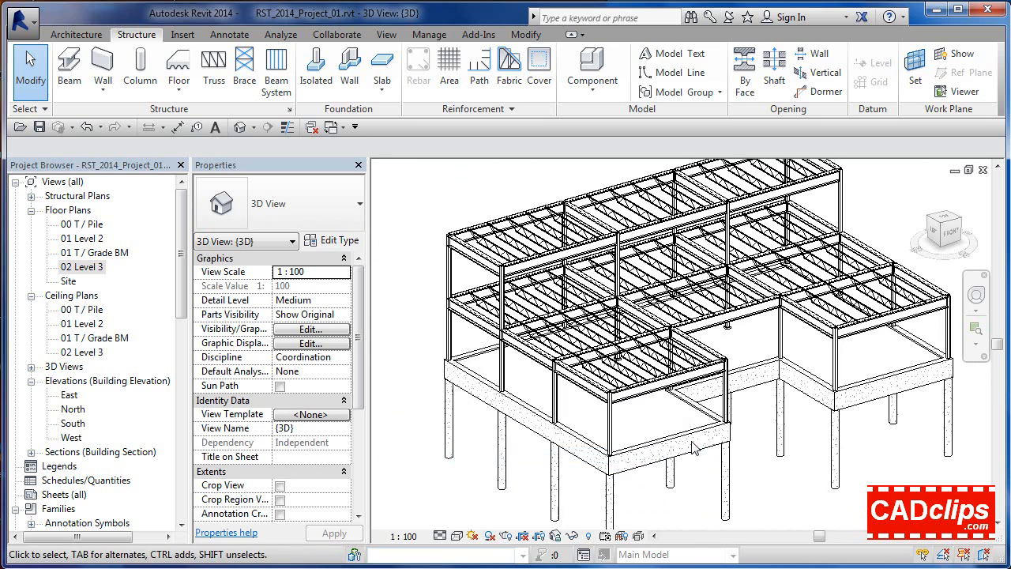
Set the 3D view's visual style to Shaded and inspect the whole structure.
click(458, 536)
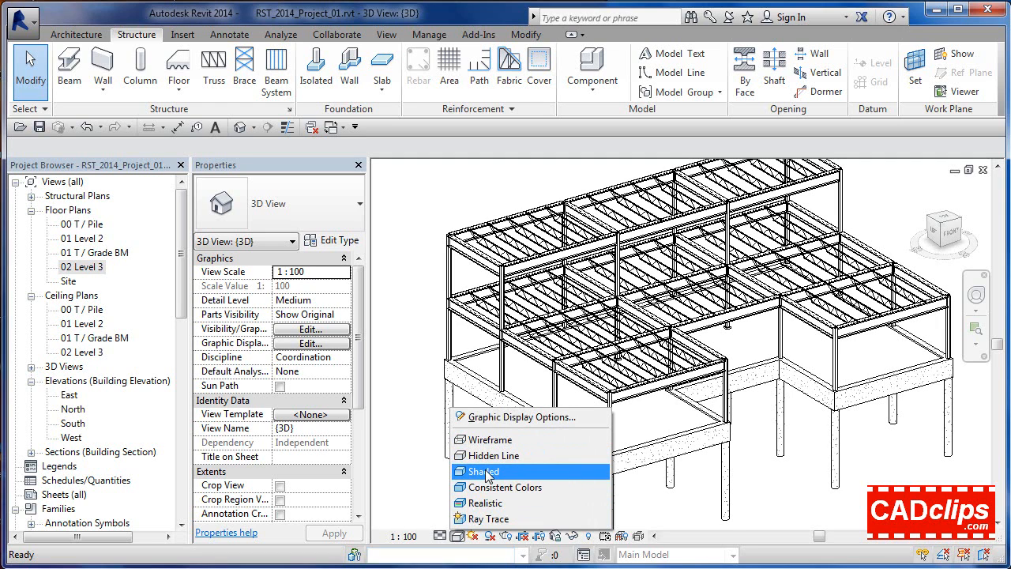
click(424, 487)
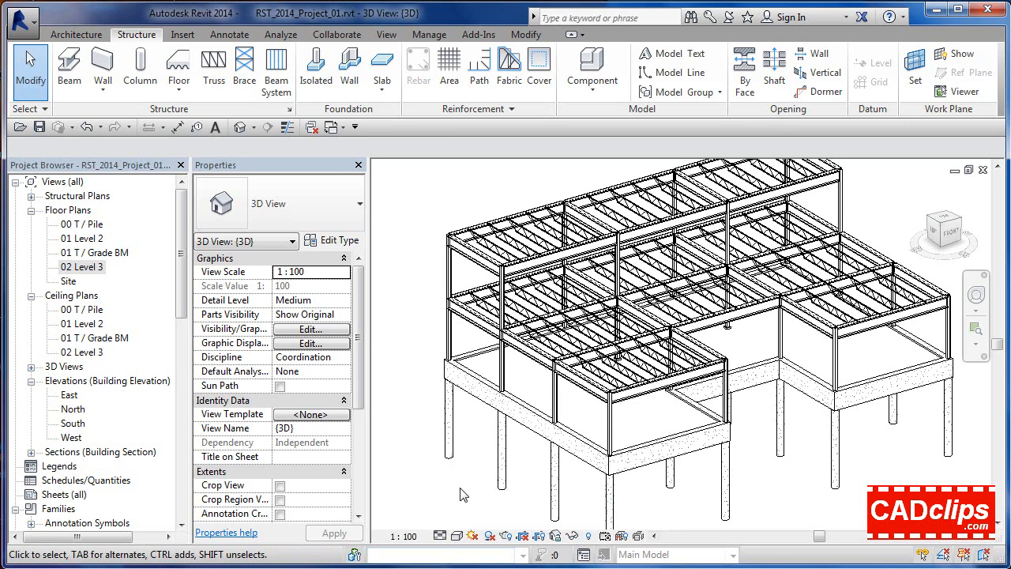
scroll(466, 495, down, 1)
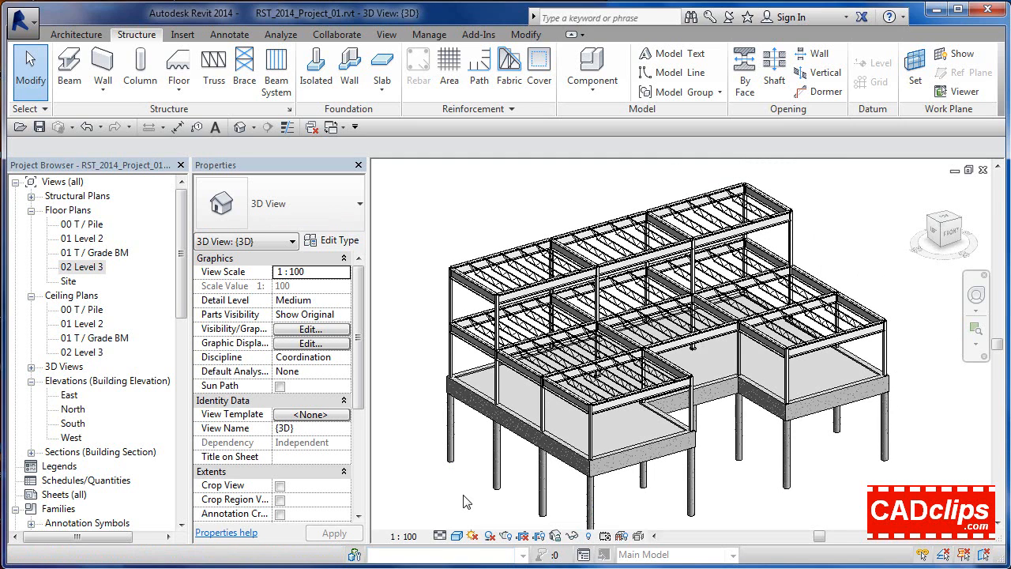
shift+middle_drag(649, 454, 684, 419)
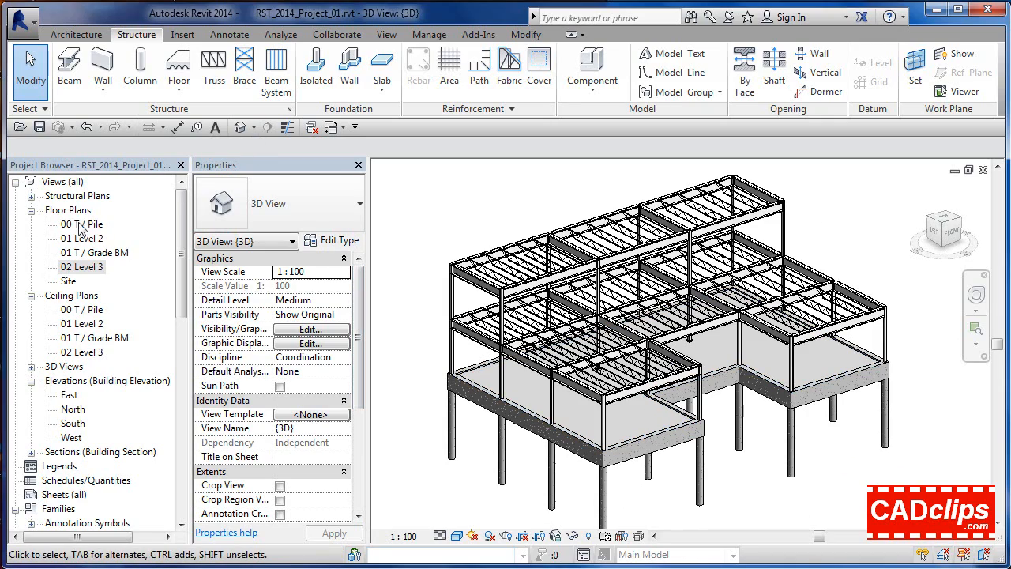
Place a perspective camera in the 01 Level 2 plan, from the corner bay near grids 1 and D towards the opposite corner near grids 4 and A.
double_click(96, 253)
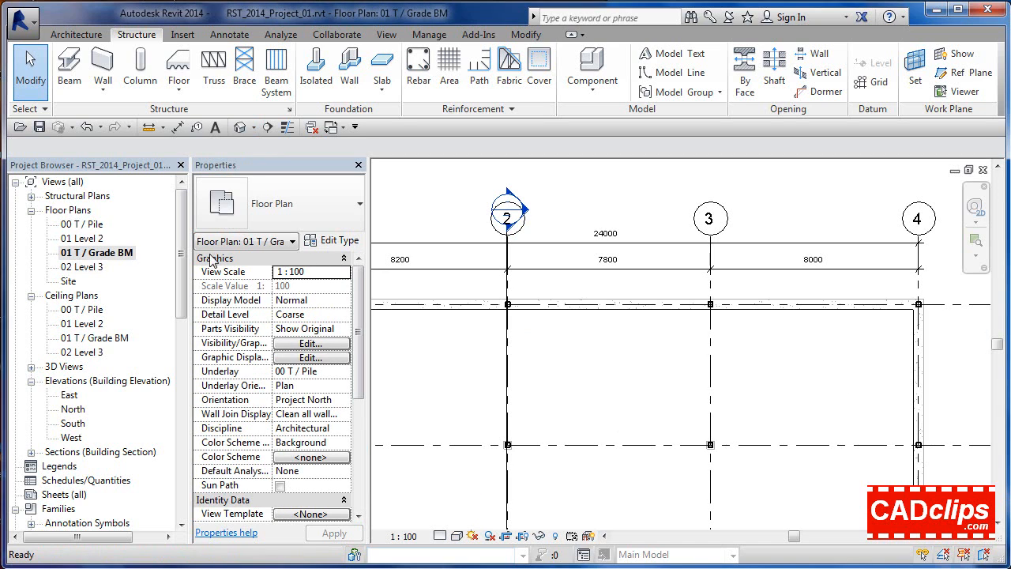
double_click(83, 238)
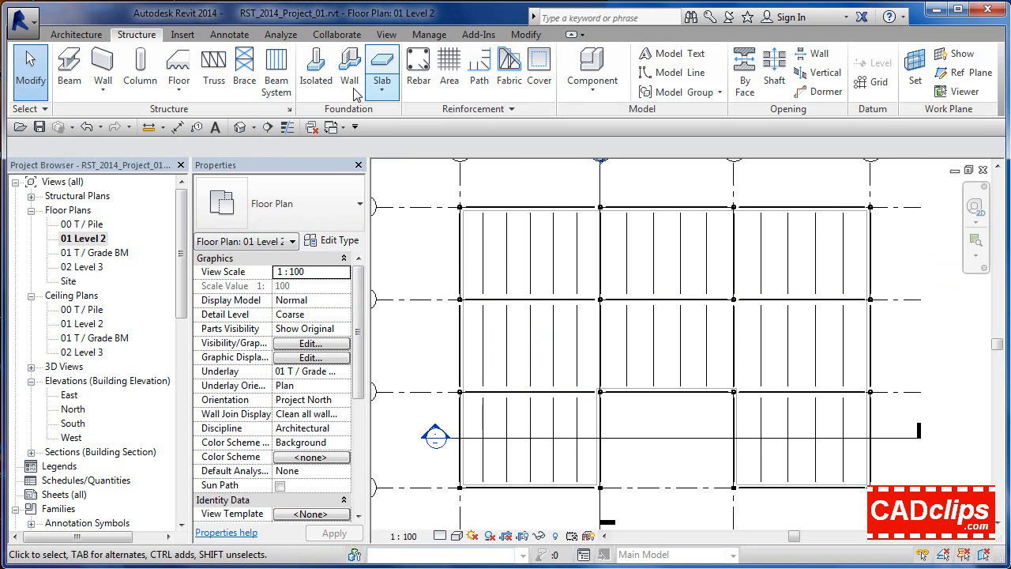
click(254, 126)
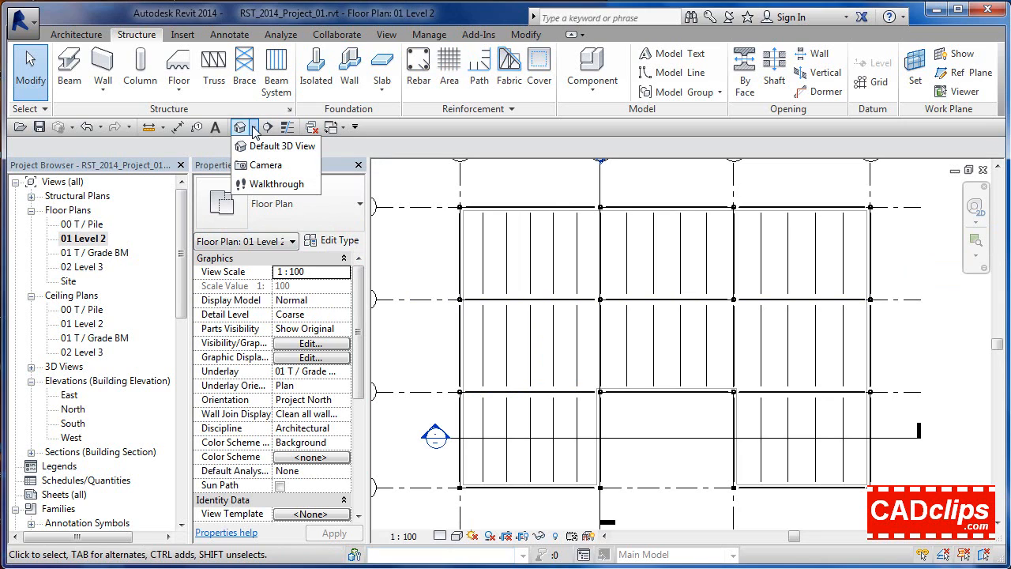
click(265, 165)
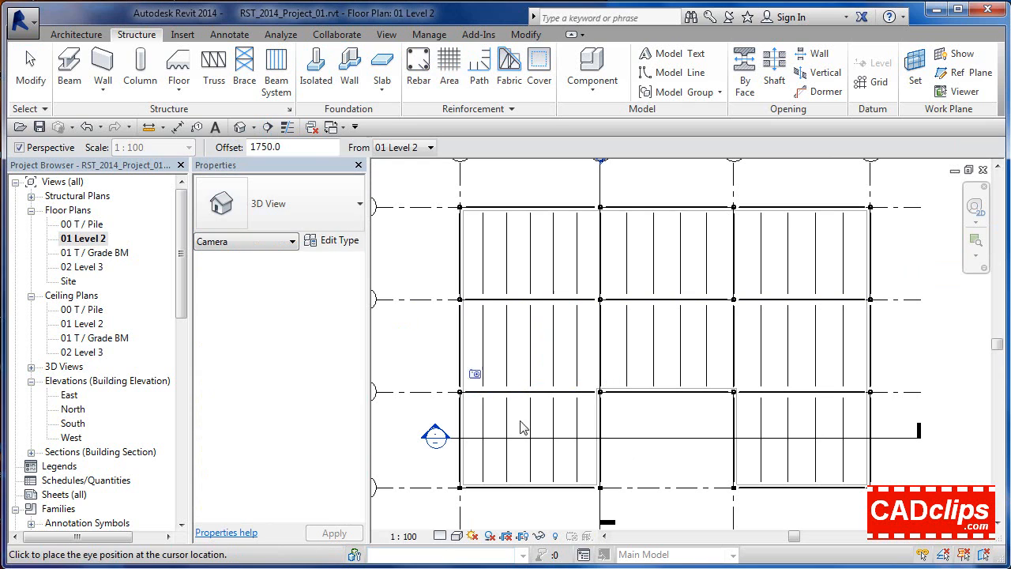
click(474, 474)
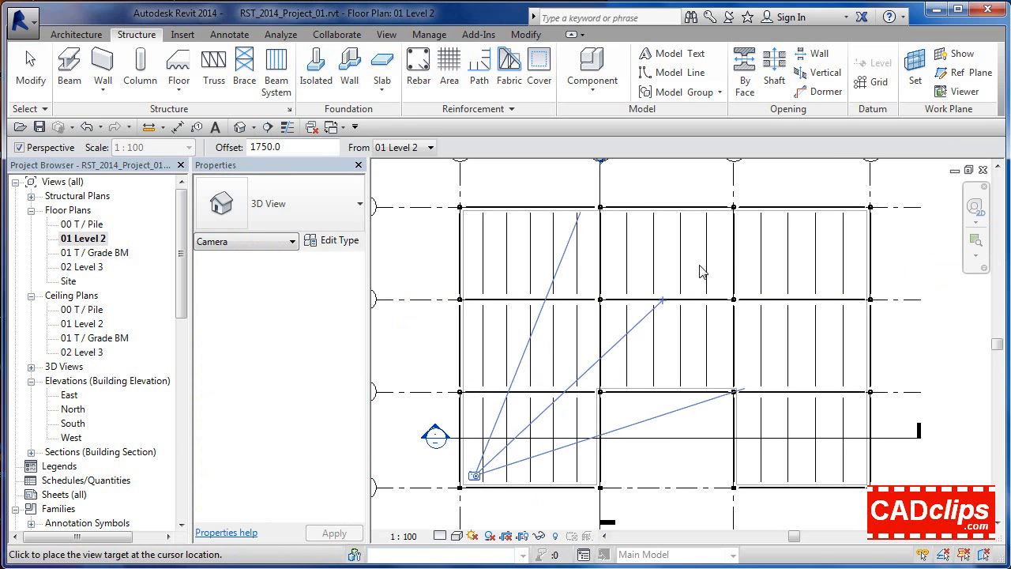
click(821, 195)
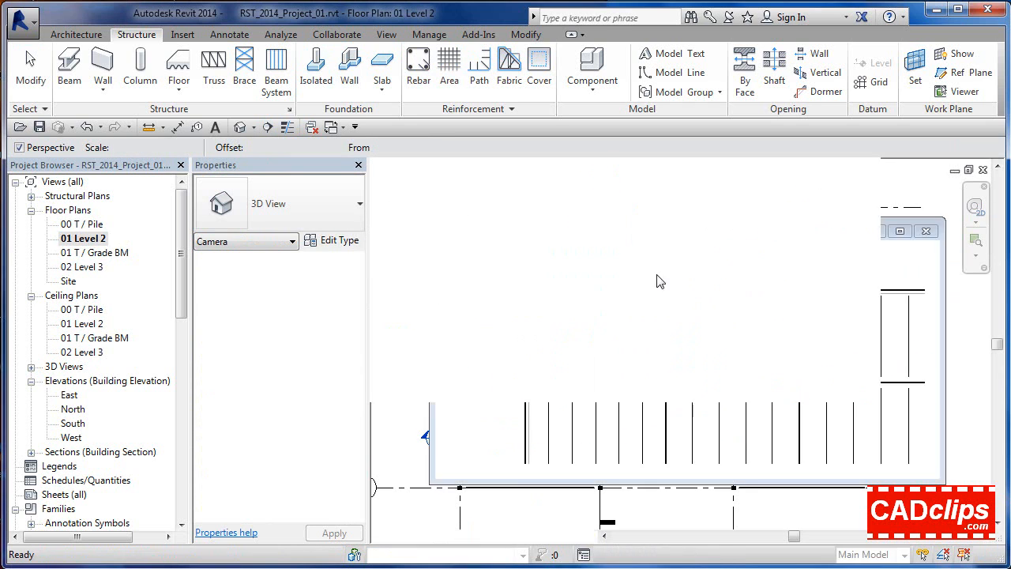
Enlarge the camera view's crop region downward and to the left, and set its visual style to Shaded.
scroll(627, 312, down, 1)
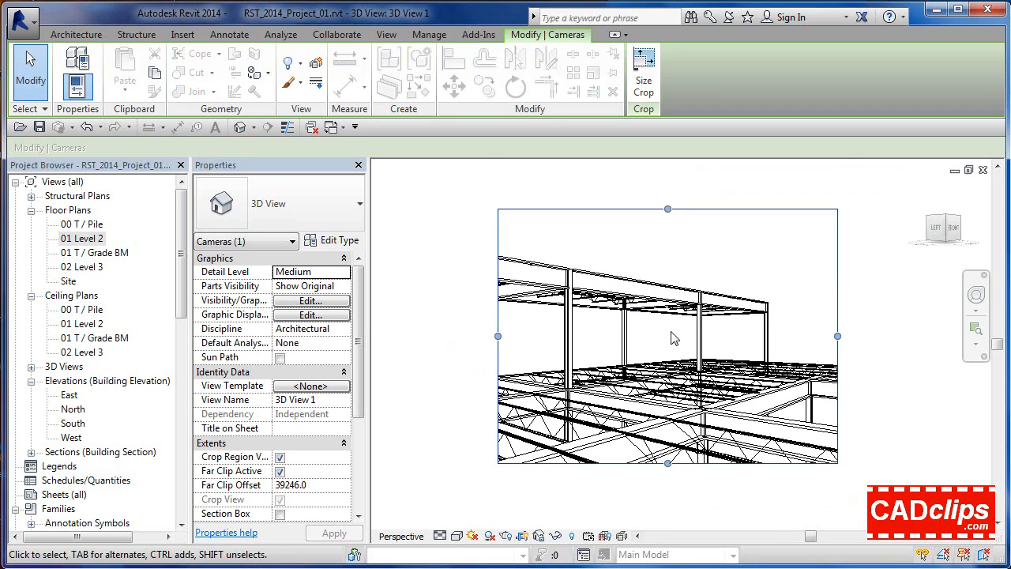
middle_drag(683, 330, 692, 262)
drag(677, 396, 677, 490)
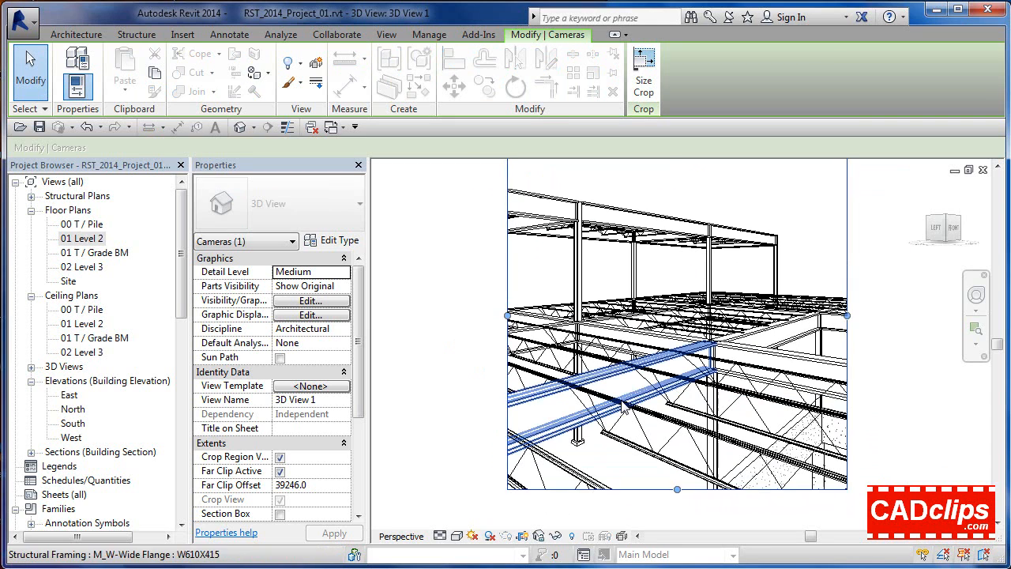
click(457, 536)
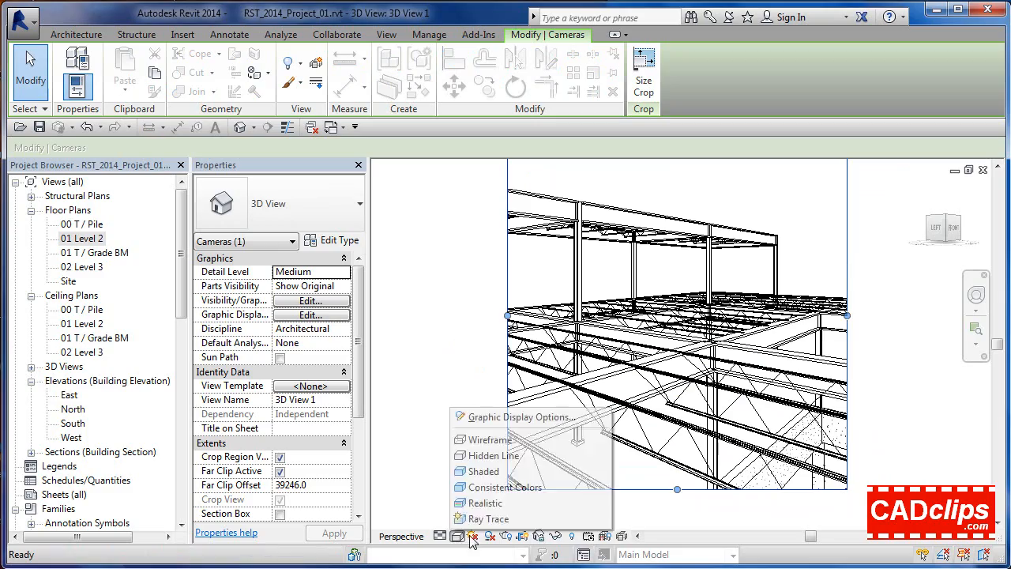
click(488, 470)
drag(506, 315, 418, 327)
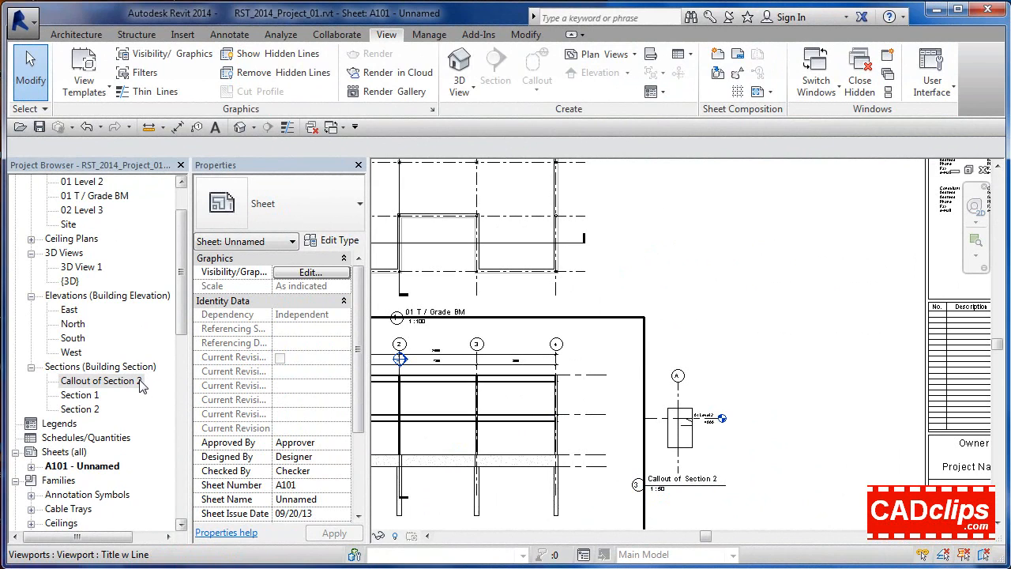
Set the Callout of Section 2 view to Fine detail level and extend its crop region to the right along the beam.
double_click(139, 381)
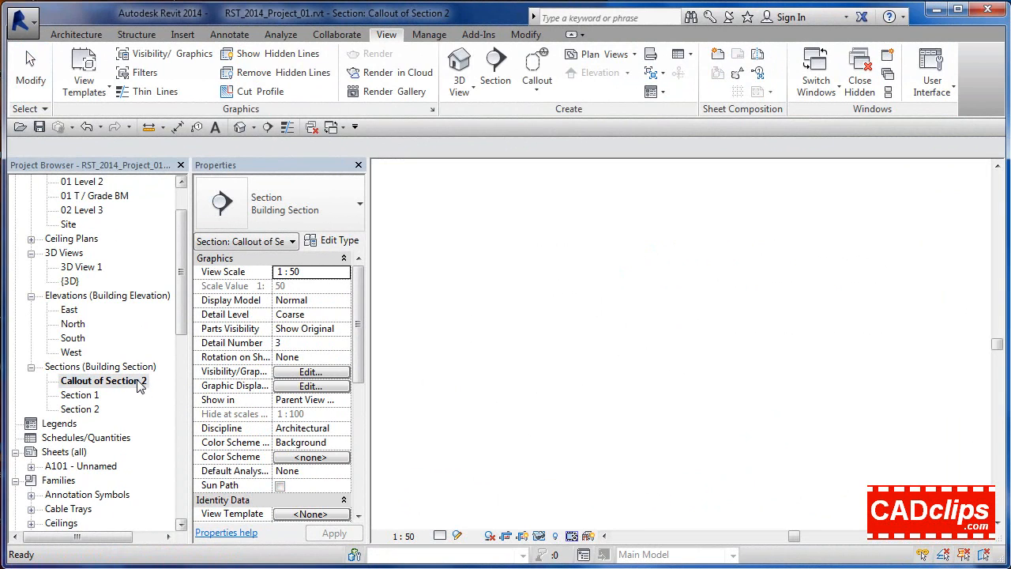
click(441, 536)
click(462, 520)
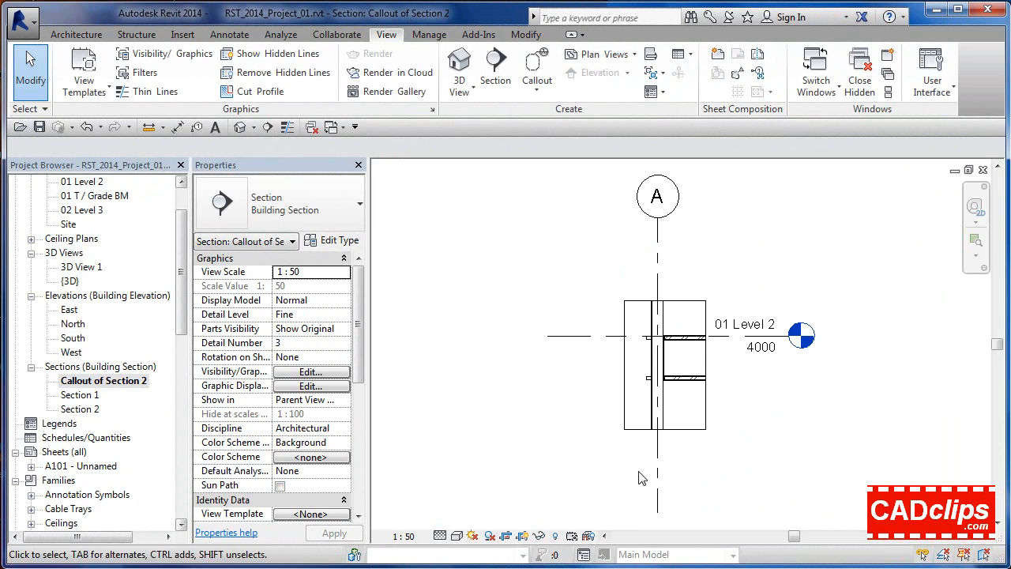
click(713, 360)
drag(713, 361, 795, 365)
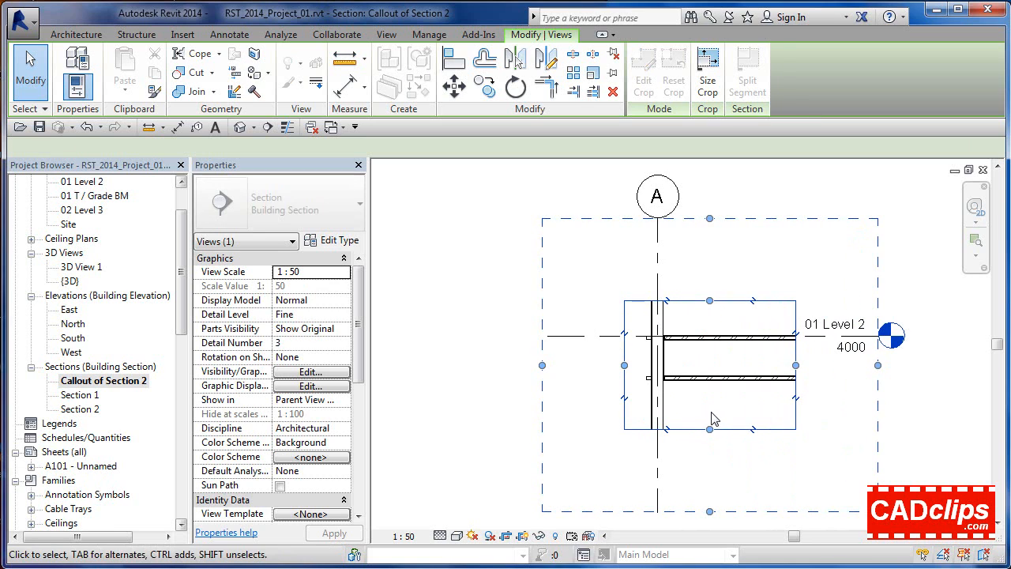
click(708, 464)
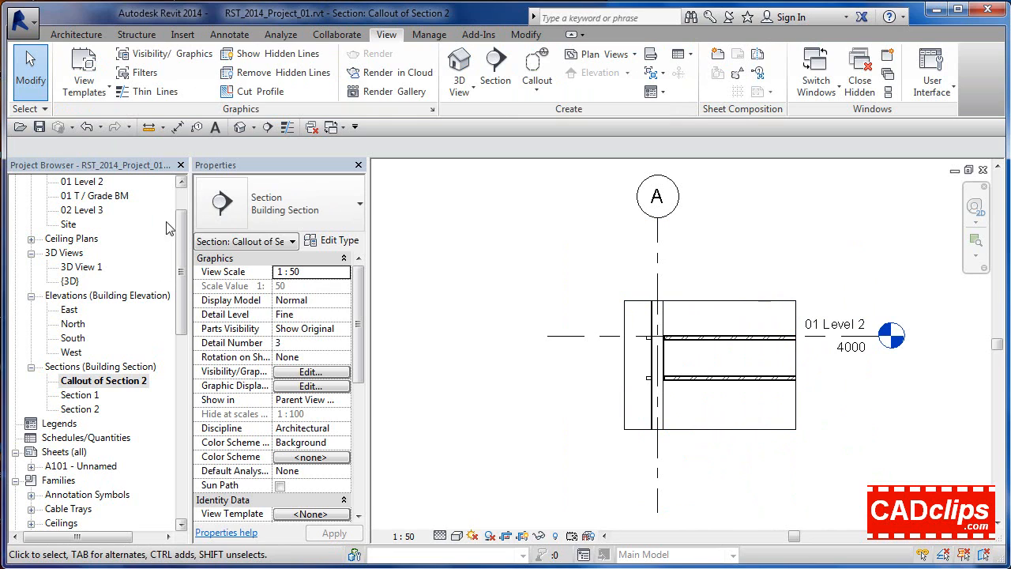
Open the Section 2 view and examine the framing around the callout at grid A.
double_click(81, 410)
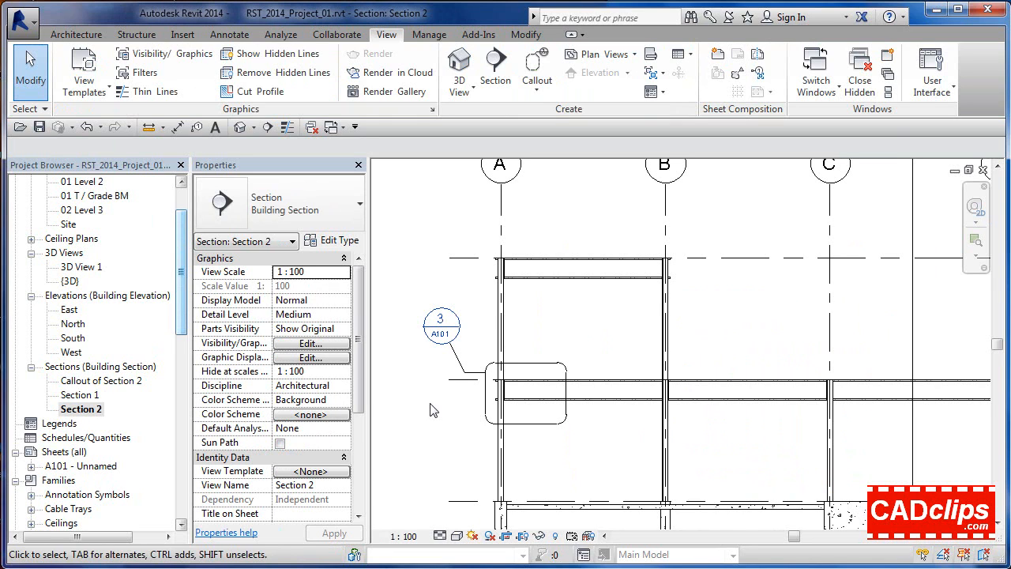
scroll(433, 412, down, 2)
scroll(470, 414, up, 4)
scroll(525, 416, up, 2)
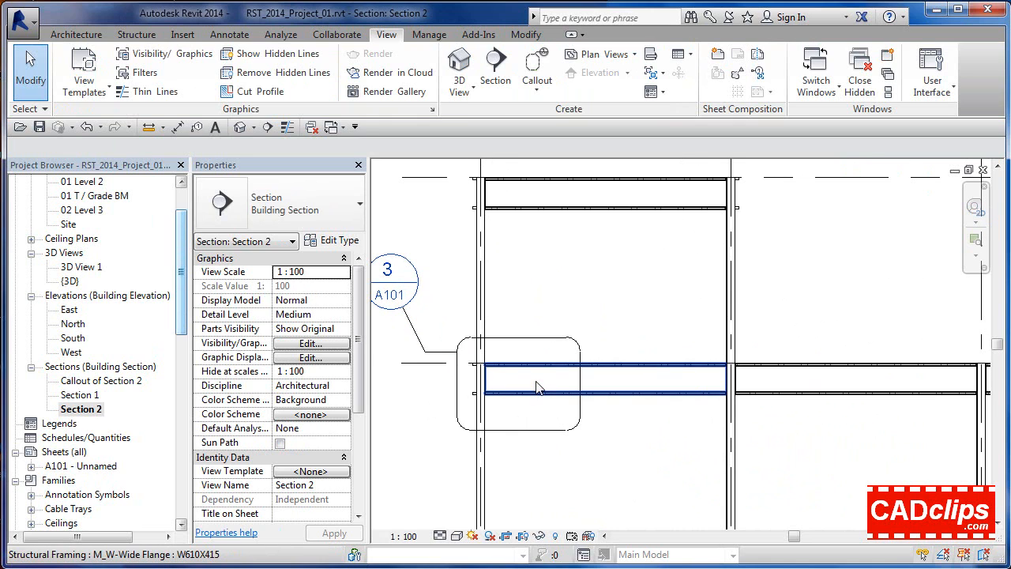
scroll(545, 399, down, 3)
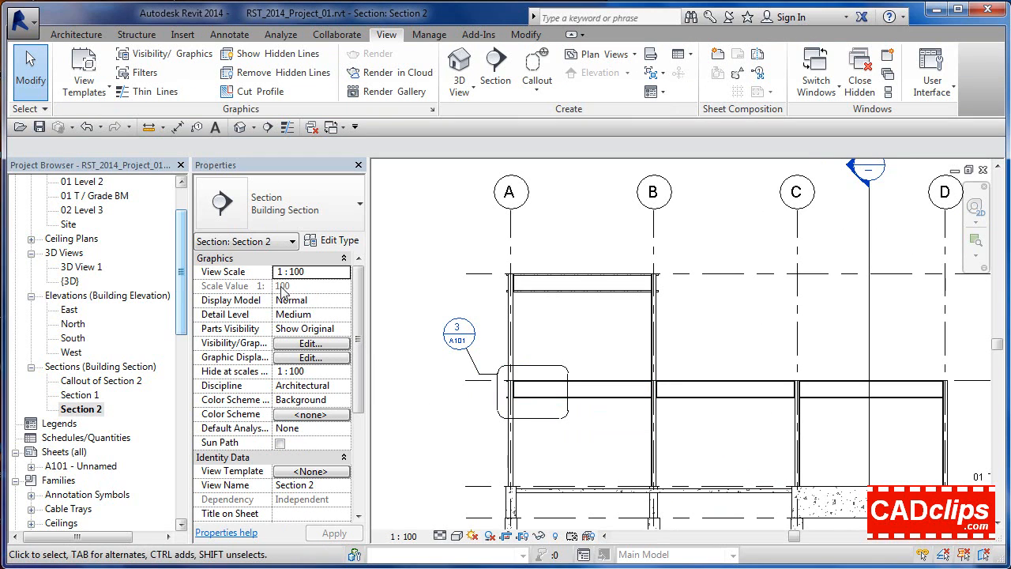
Move the Section 2 line in the 01 Level 2 plan off grid 2 into the bay between grids 1 and 2, between two joists.
double_click(99, 182)
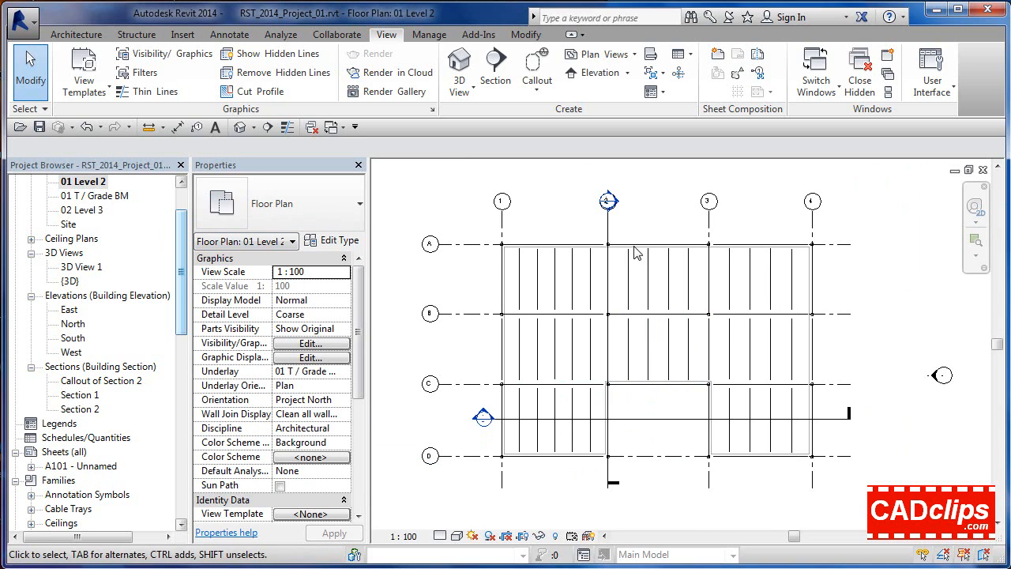
click(610, 233)
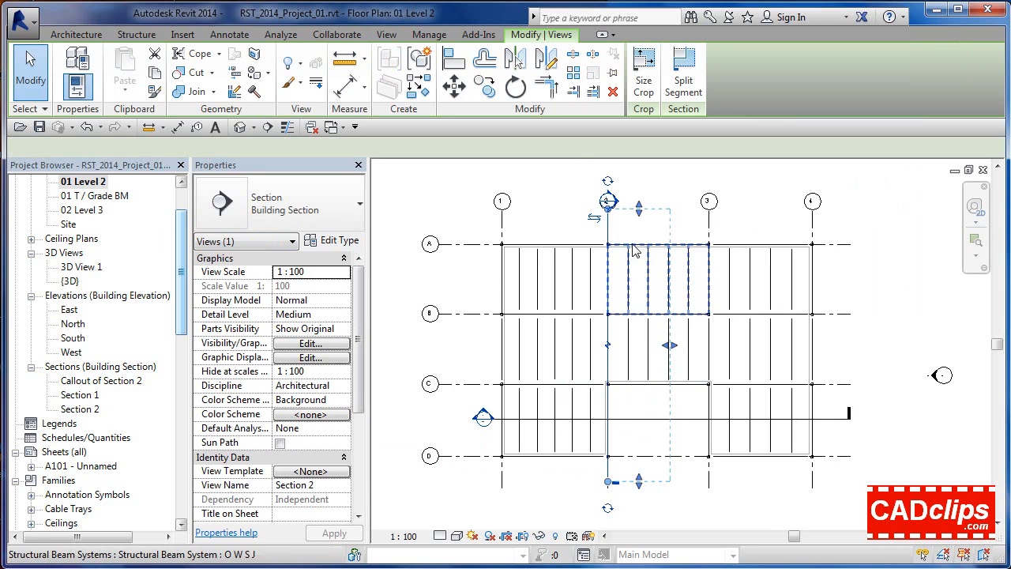
key(Left)
key(Left)
key(Left)
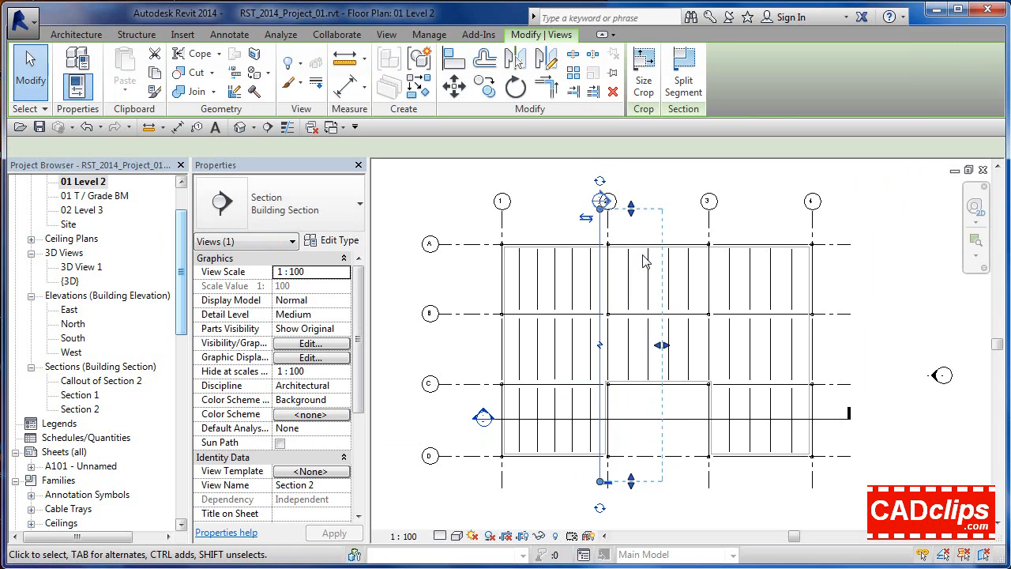
key(Left)
key(Left)
key(Left)
key(Left)
key(Left)
key(Left)
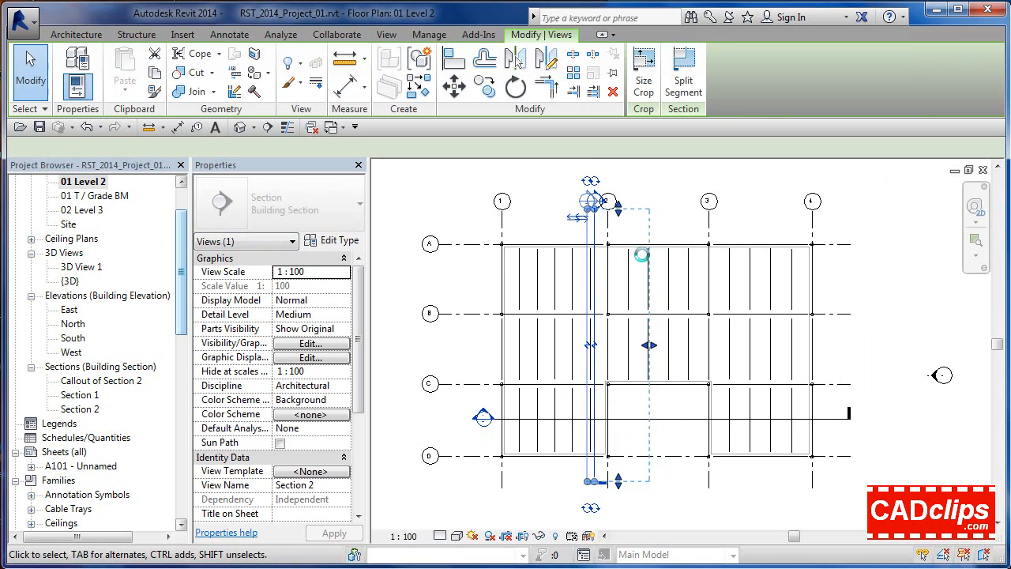
key(Right)
key(Right)
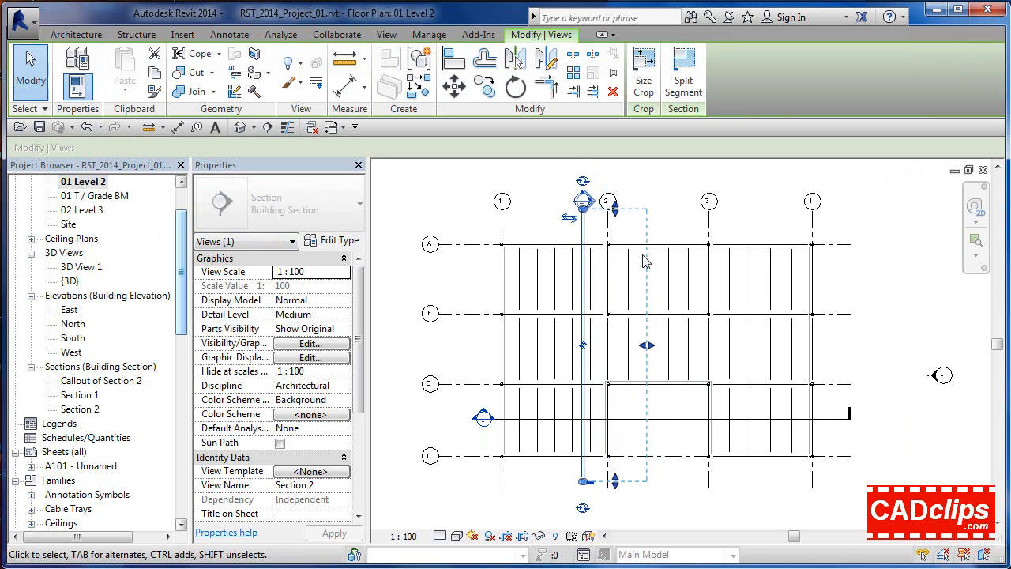
click(687, 209)
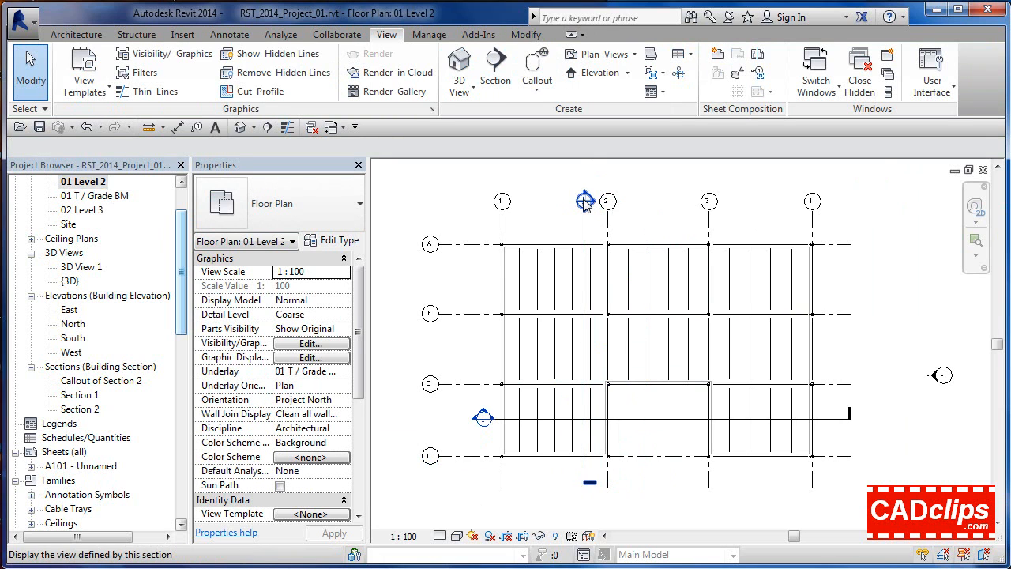
Open Section 2 and its callout to examine the joist bearing on the beam at grid A.
double_click(589, 207)
scroll(577, 424, up, 2)
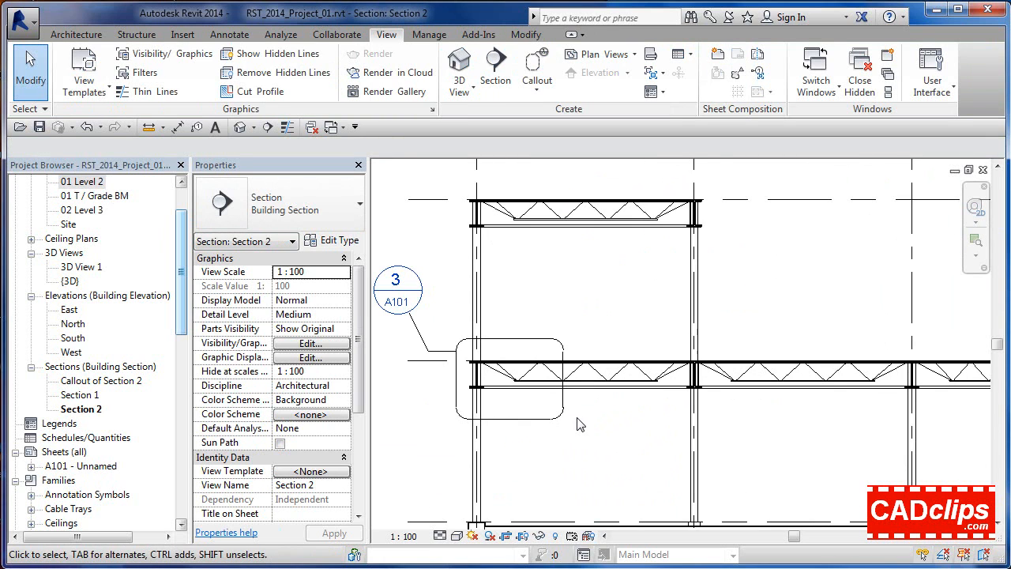
middle_drag(614, 435, 695, 517)
double_click(484, 314)
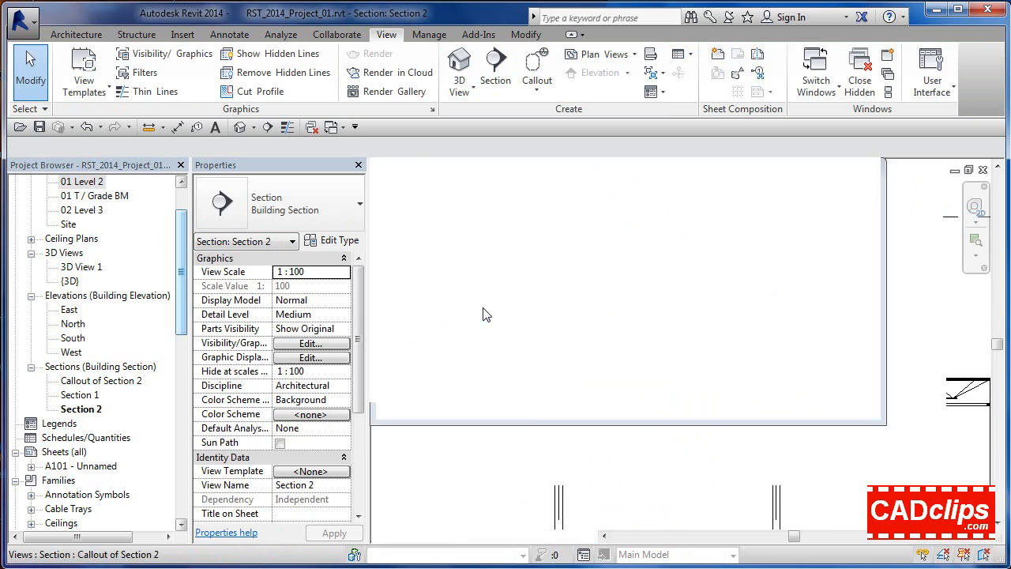
scroll(742, 399, down, 1)
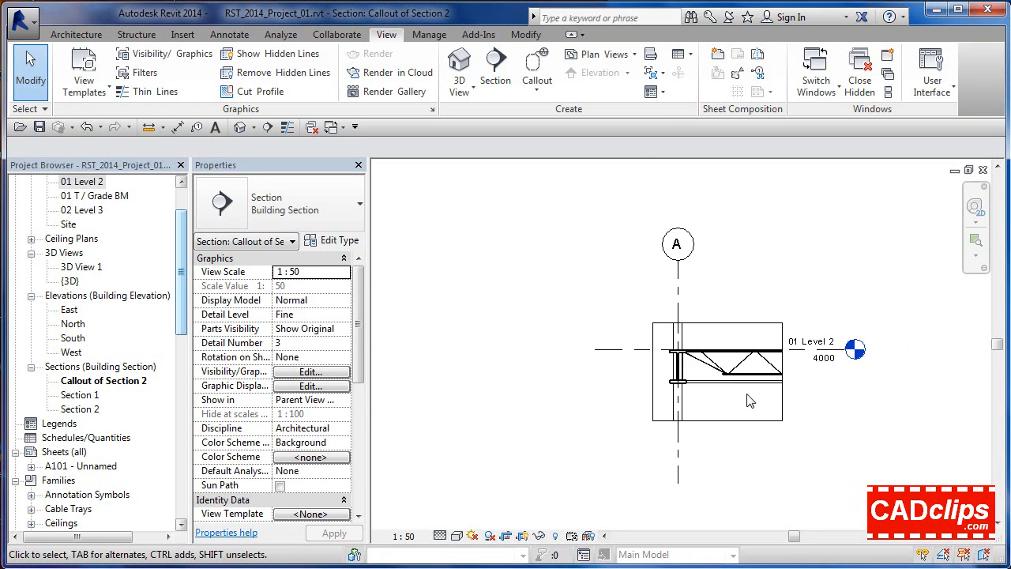
scroll(809, 440, up, 2)
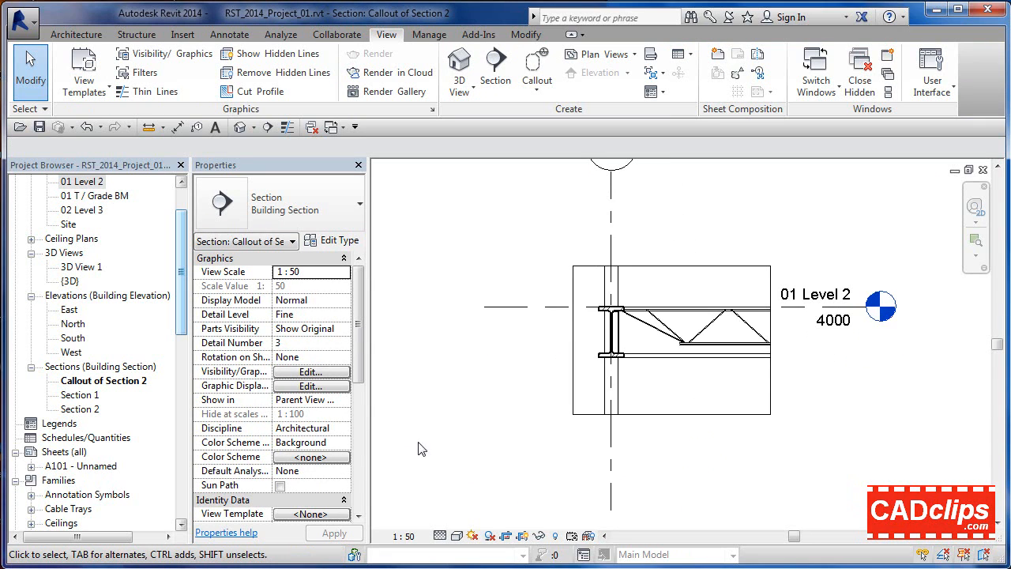
Open sheet A101 and rename it Plans and Details.
drag(182, 316, 182, 344)
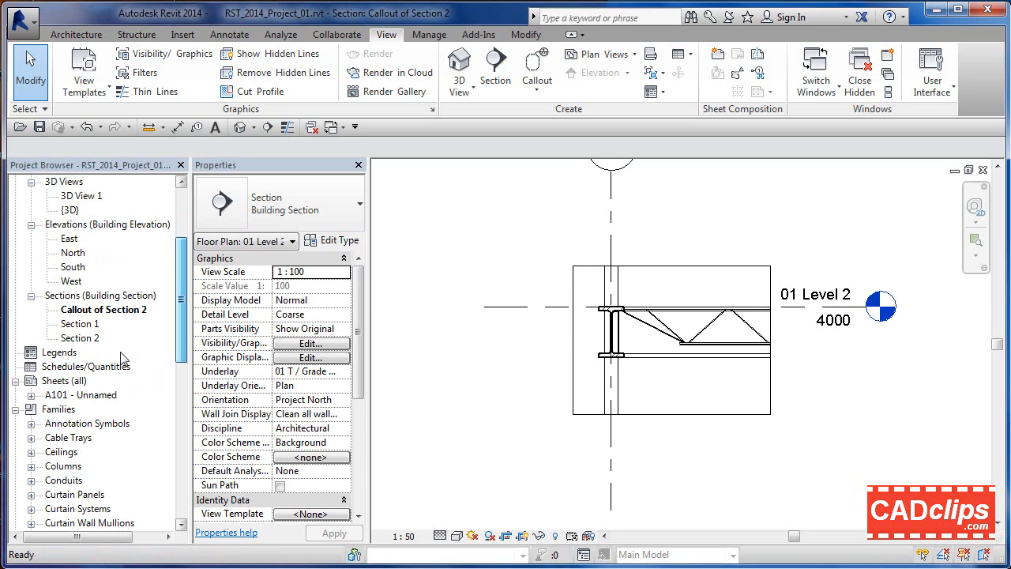
double_click(102, 396)
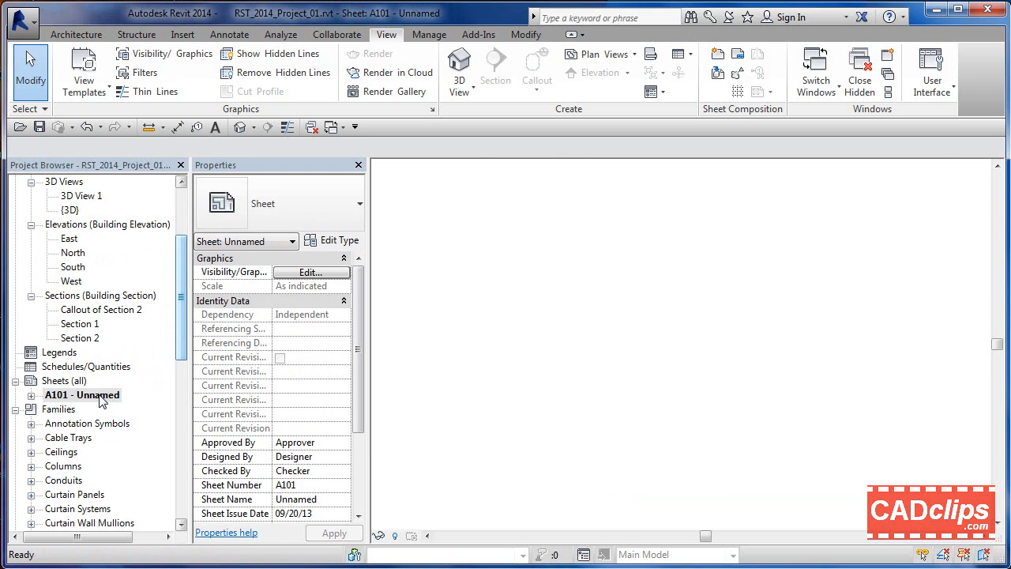
scroll(481, 374, down, 4)
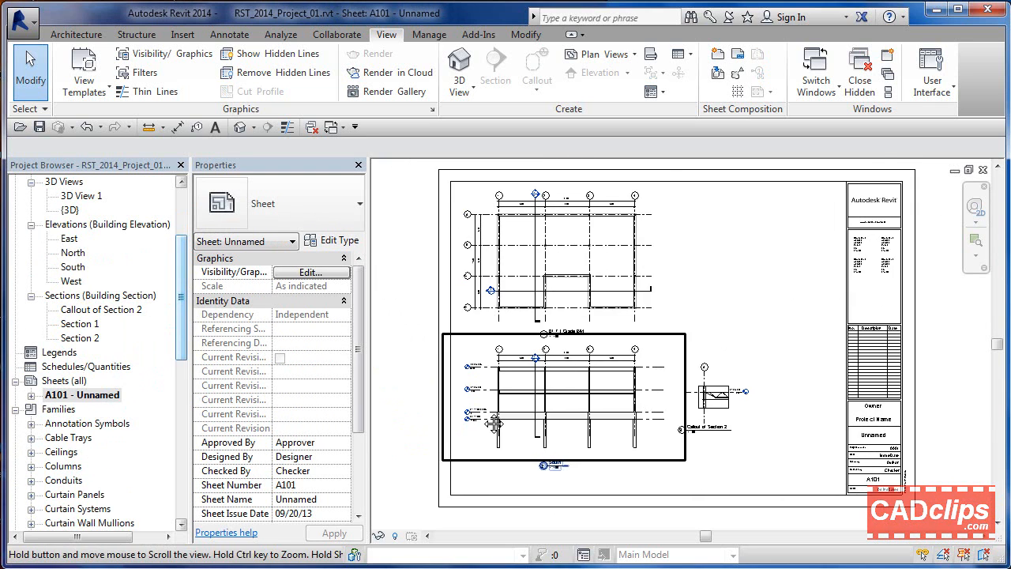
right_click(114, 402)
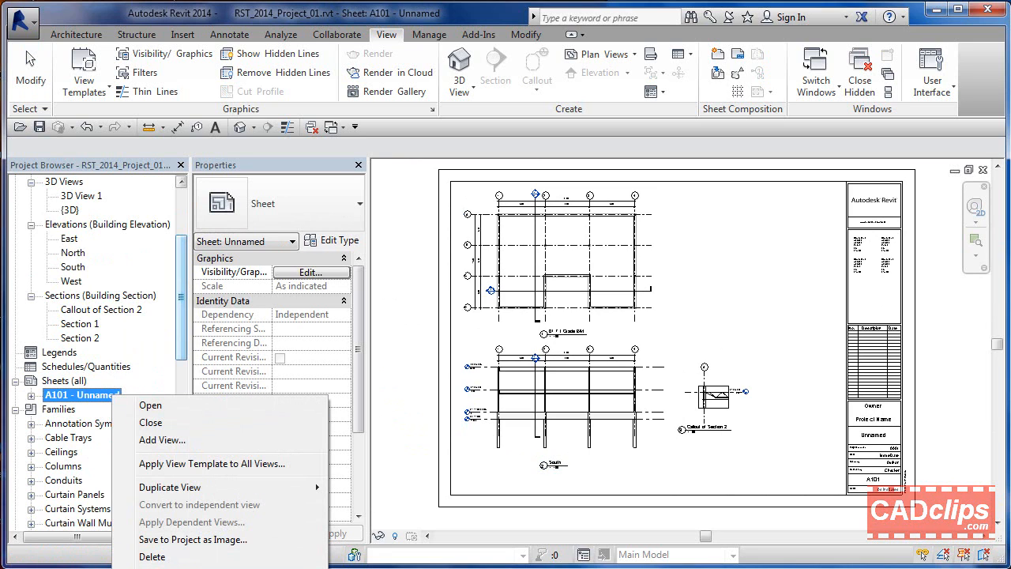
click(162, 567)
drag(456, 291, 376, 293)
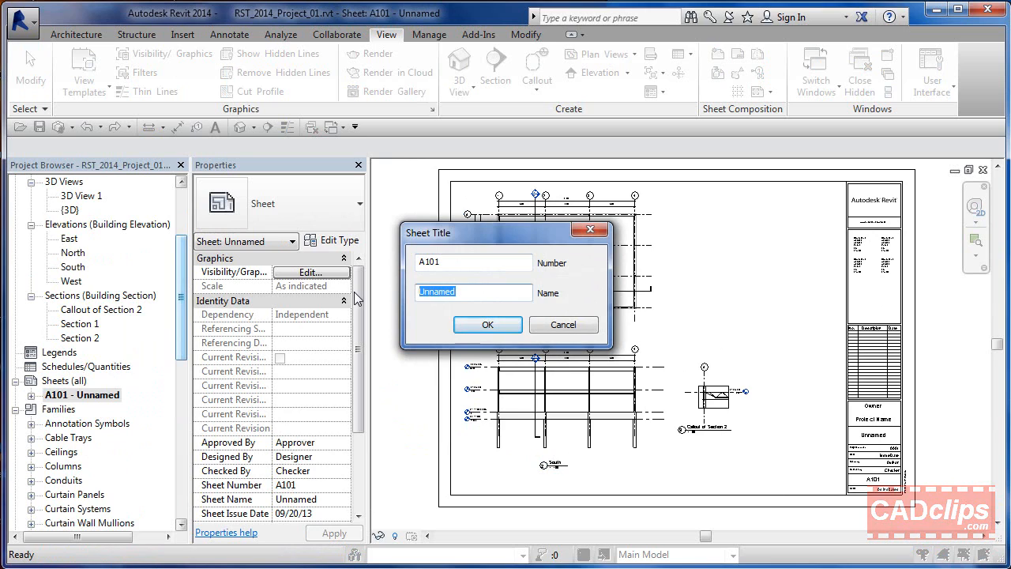
text(Plans and Details)
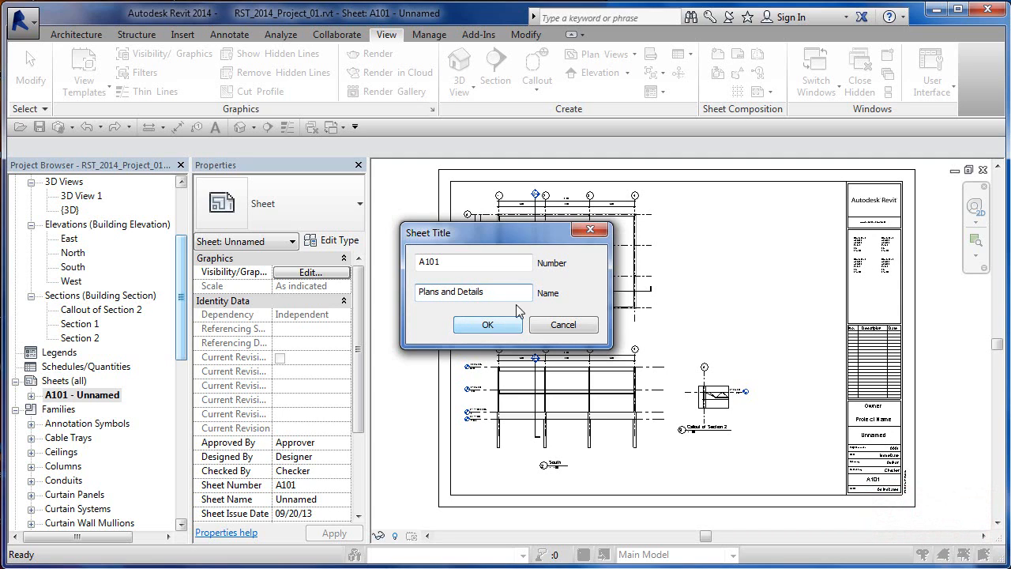
click(488, 325)
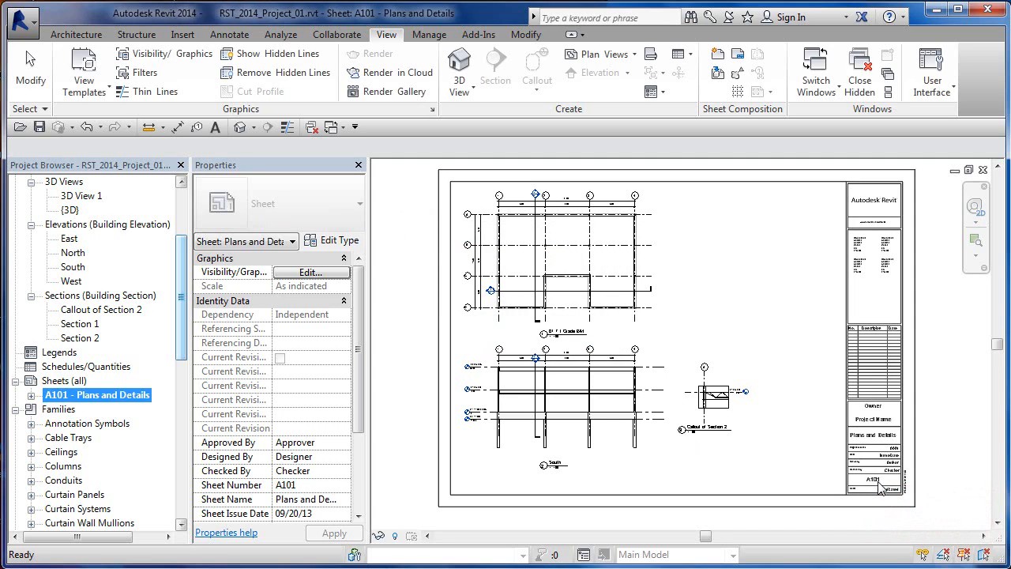
Set the project name in the A101 title block to RST Prok 01.
scroll(906, 466, up, 5)
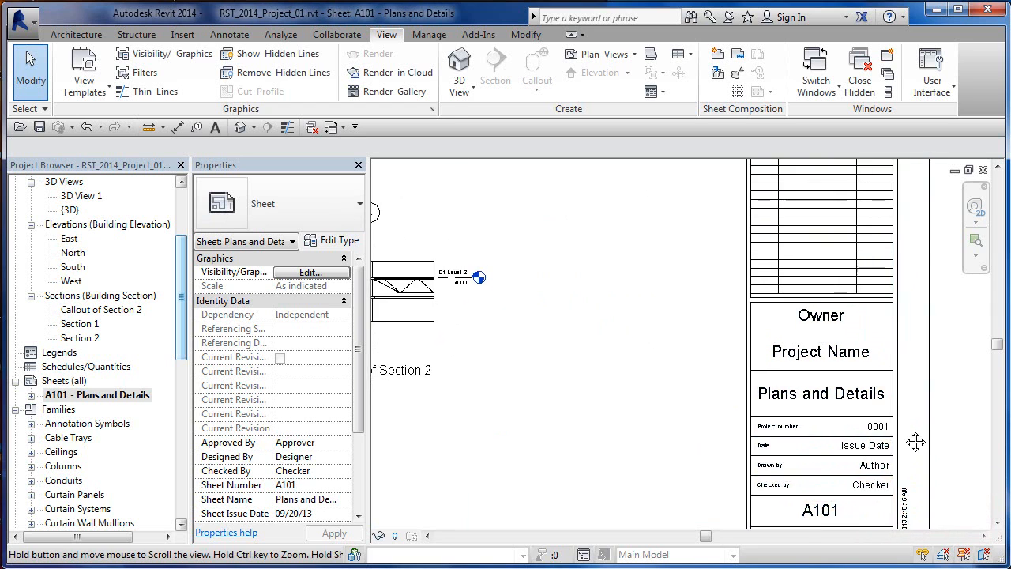
click(815, 323)
click(815, 322)
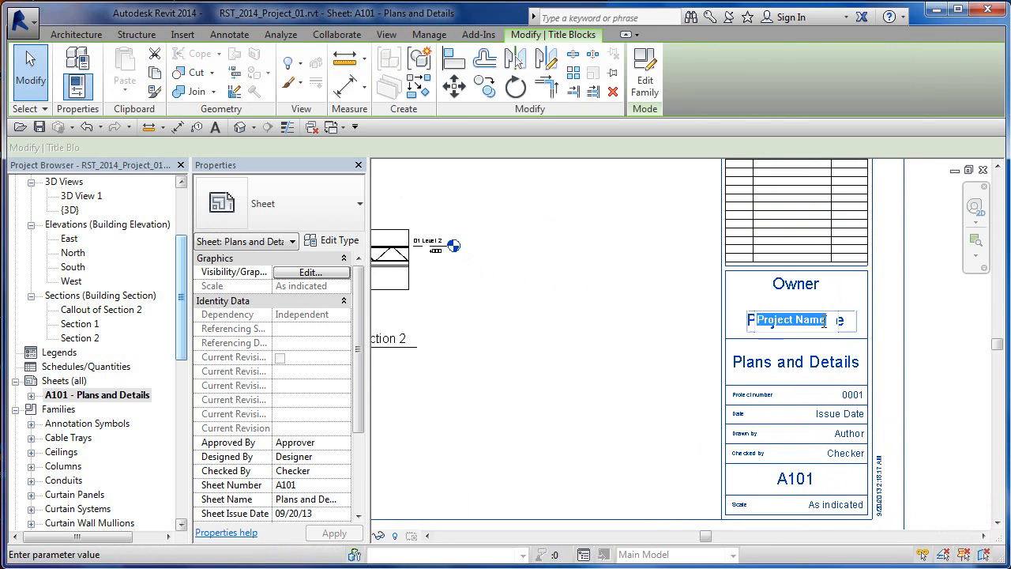
click(820, 320)
drag(826, 319, 687, 342)
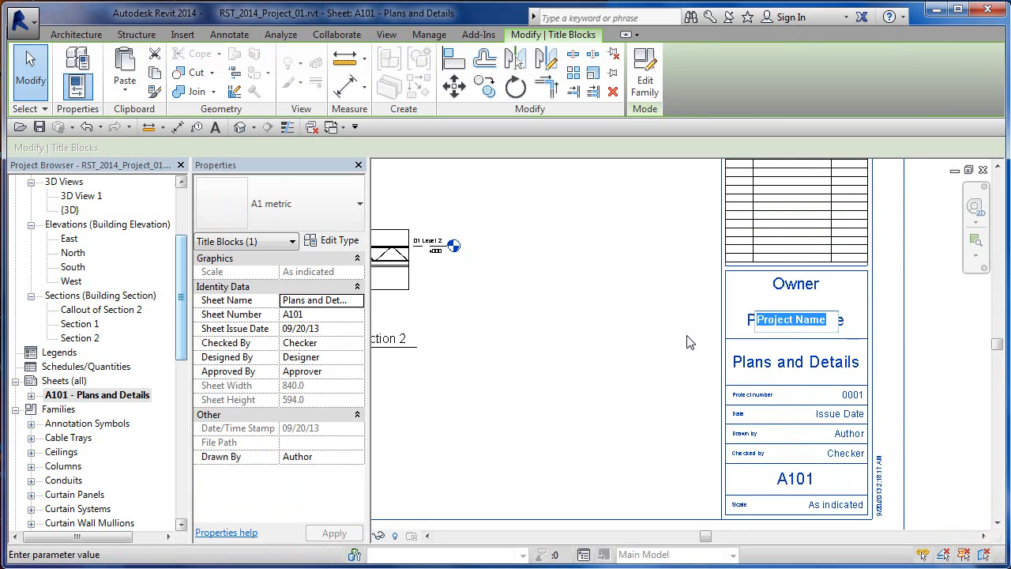
text(RST Prok 01)
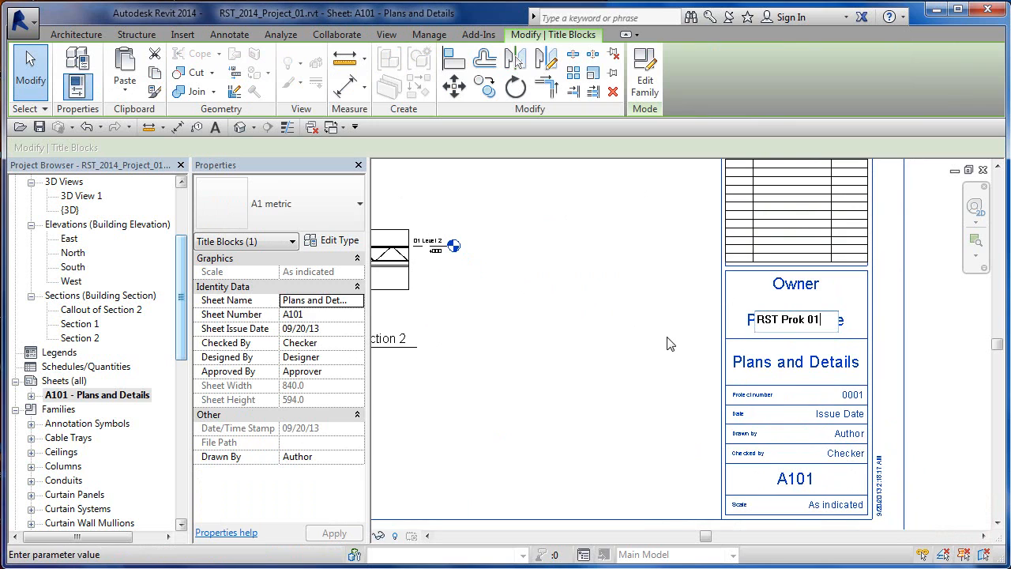
click(667, 341)
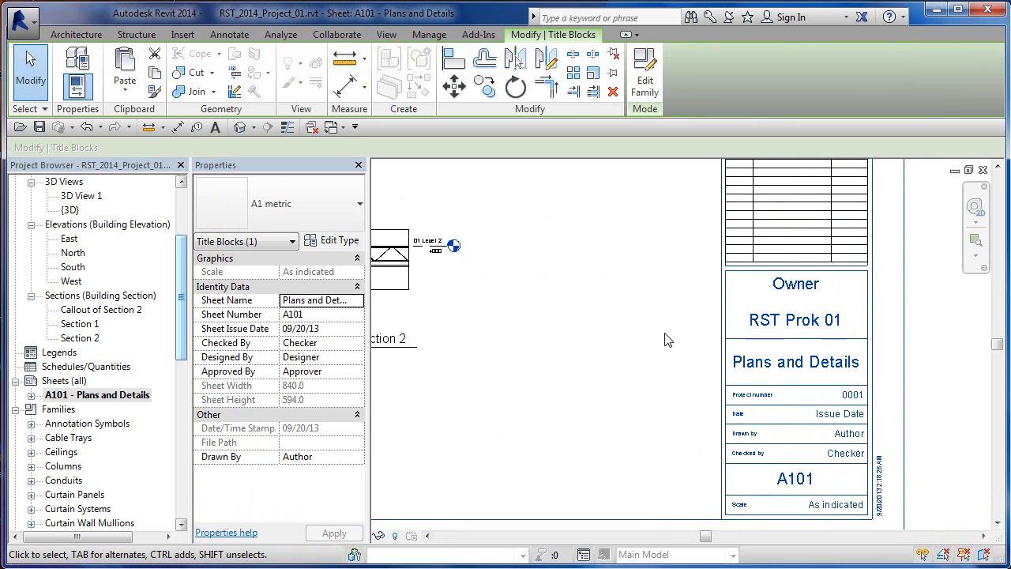
Set the owner in the A101 title block to CADclips.
click(782, 284)
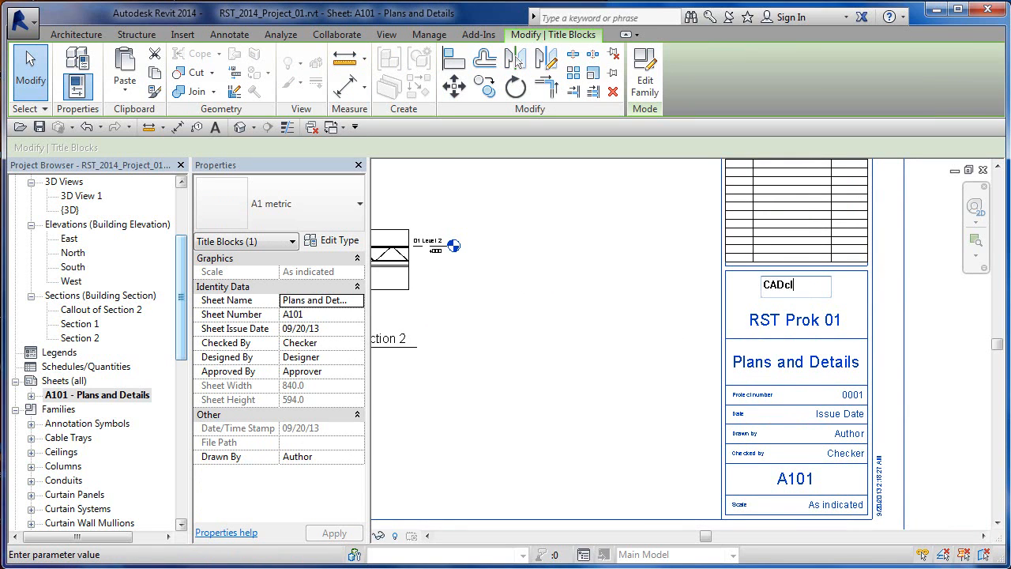
text(CADclips)
click(711, 296)
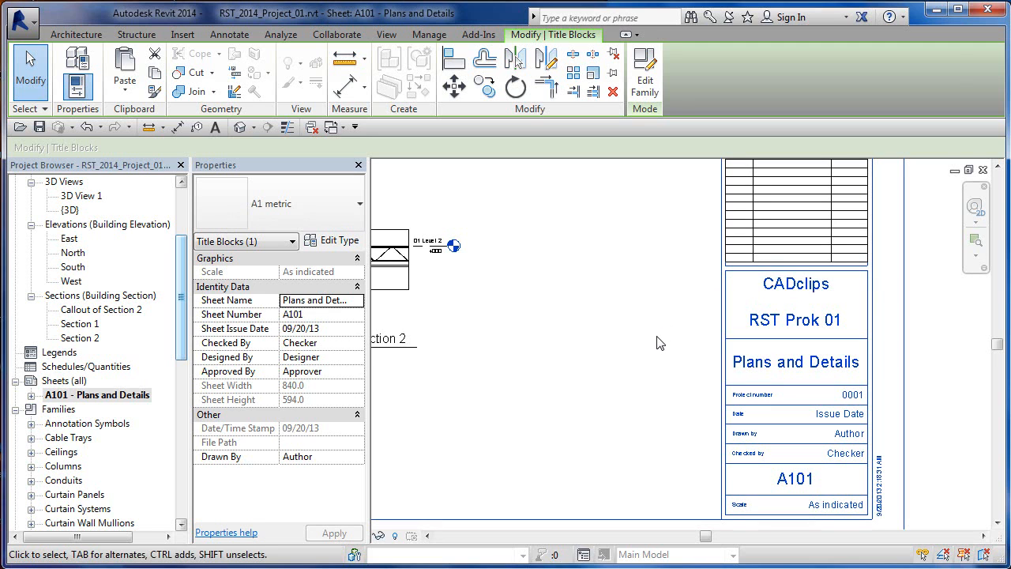
click(656, 342)
Examine the Drawn by and Checked by fields in the title block and the overall layout of sheet A101.
scroll(863, 469, up, 2)
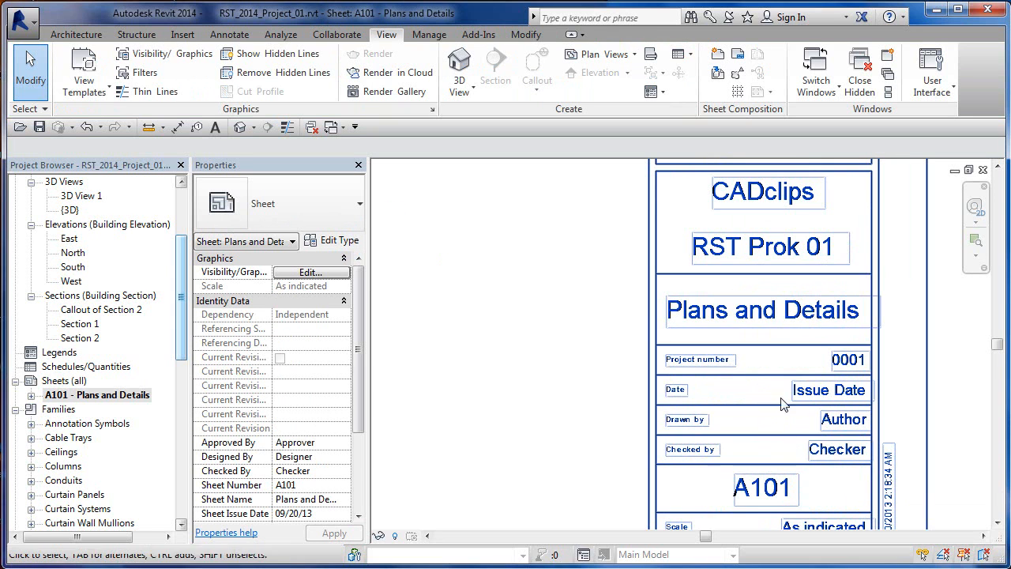
click(833, 457)
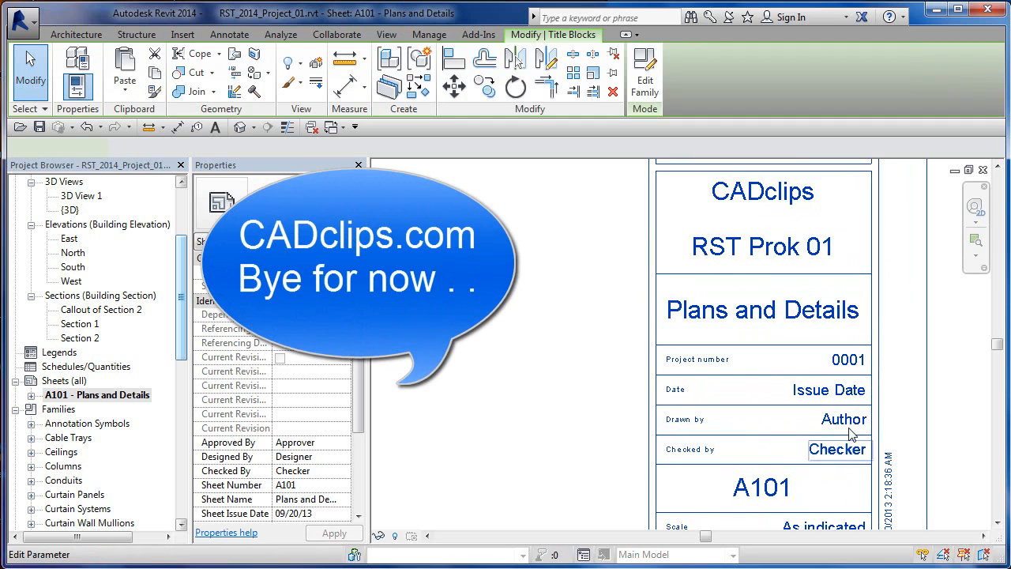
click(844, 419)
scroll(608, 450, down, 5)
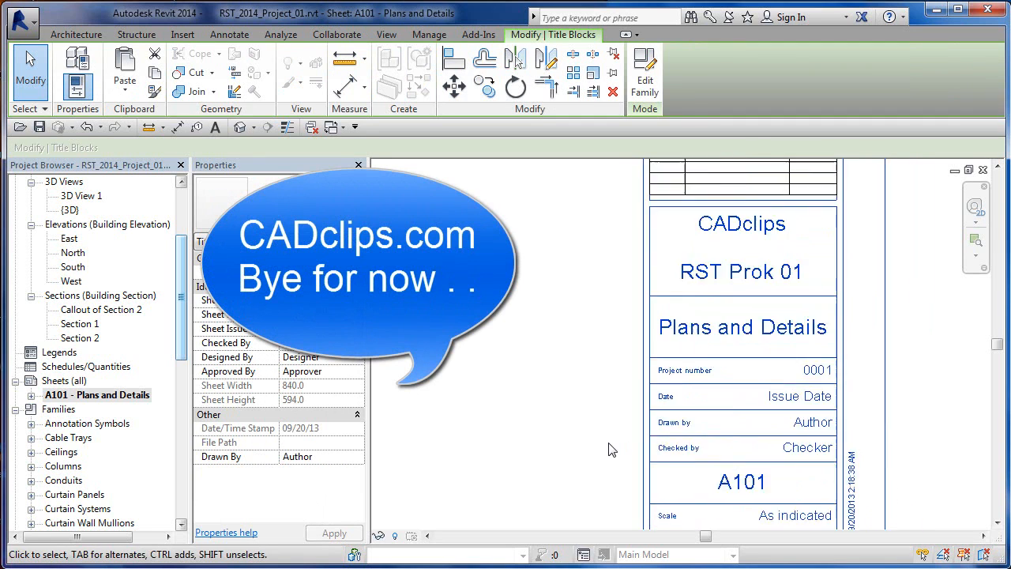
scroll(695, 443, down, 3)
middle_drag(734, 453, 779, 465)
scroll(703, 439, up, 2)
click(881, 428)
middle_drag(884, 428, 914, 432)
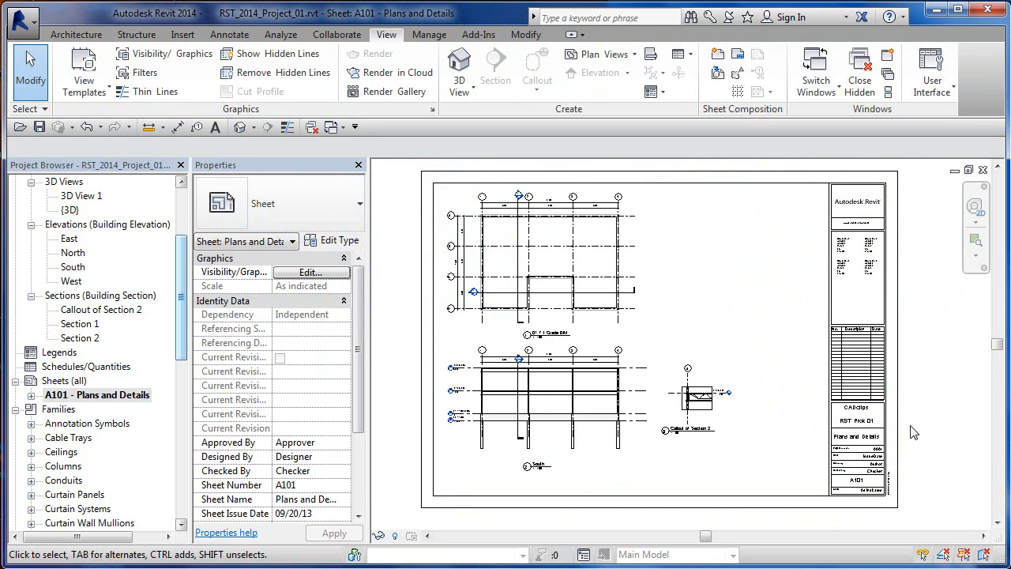